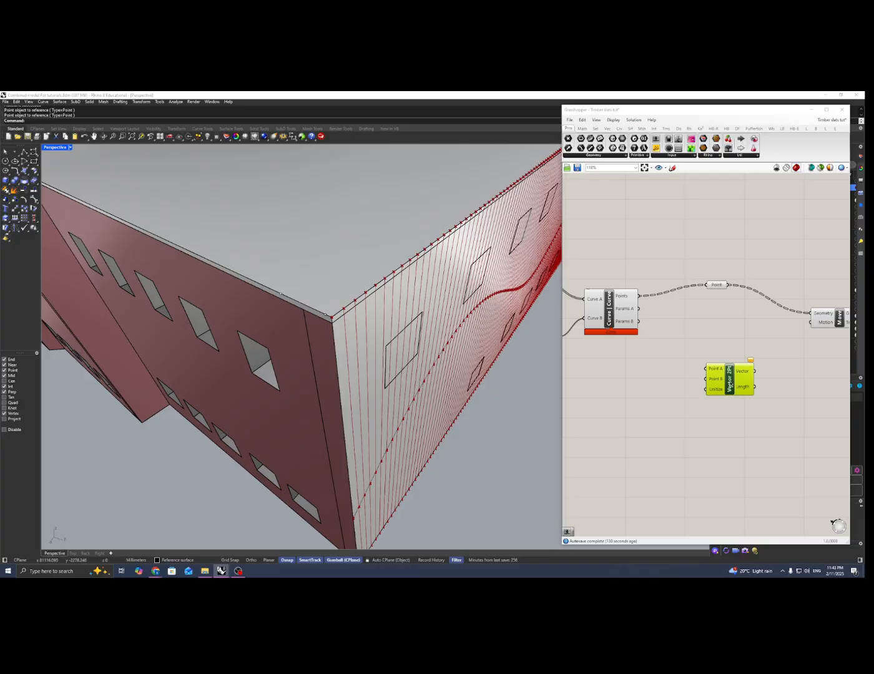
Position the Vector 2Pt component below the Point parameter and add two Point parameters beside it
{"action": "left_click_drag", "start_coordinate": [729, 386], "coordinate": [723, 400]}
{"action": "double_click", "coordinate": [640, 391]}
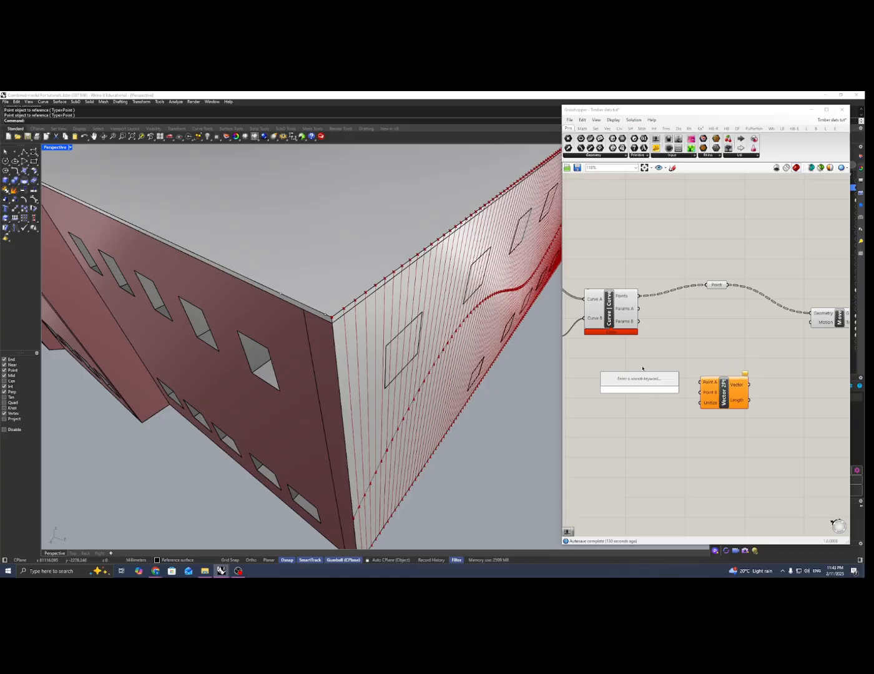
{"action": "type", "text": "point"}
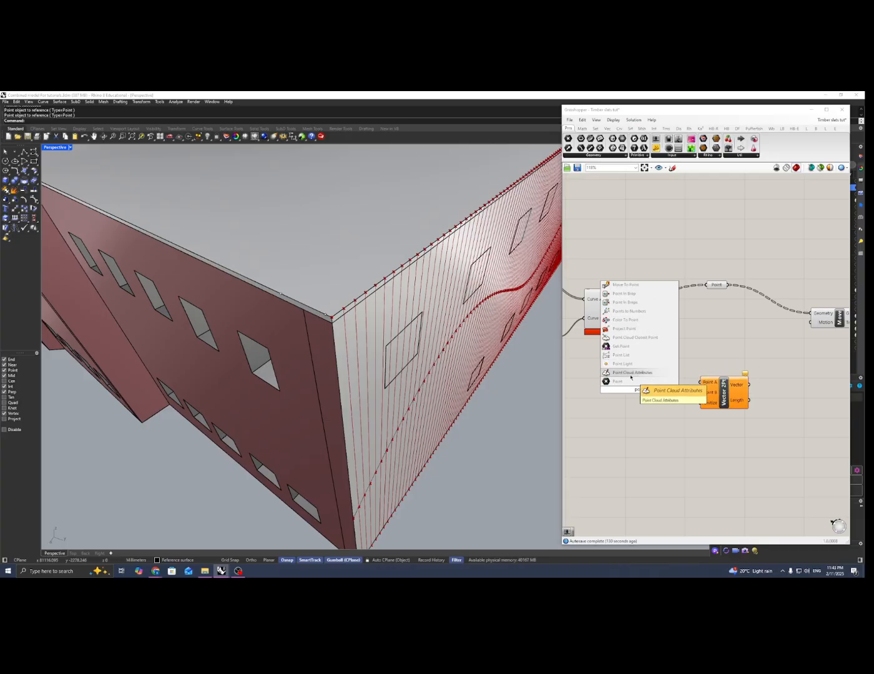
{"action": "key", "text": "Return"}
{"action": "left_click_drag", "start_coordinate": [638, 392], "coordinate": [641, 385]}
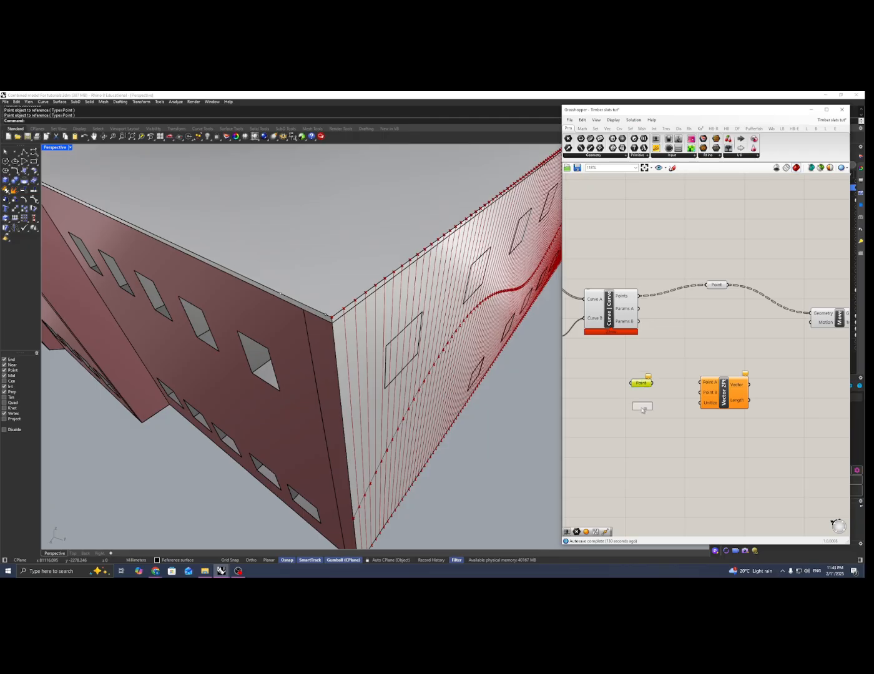
Reference the point farther along the roof edge in the first new Point parameter and the point near the slatted façade's corner in the second
{"action": "right_click", "coordinate": [643, 382]}
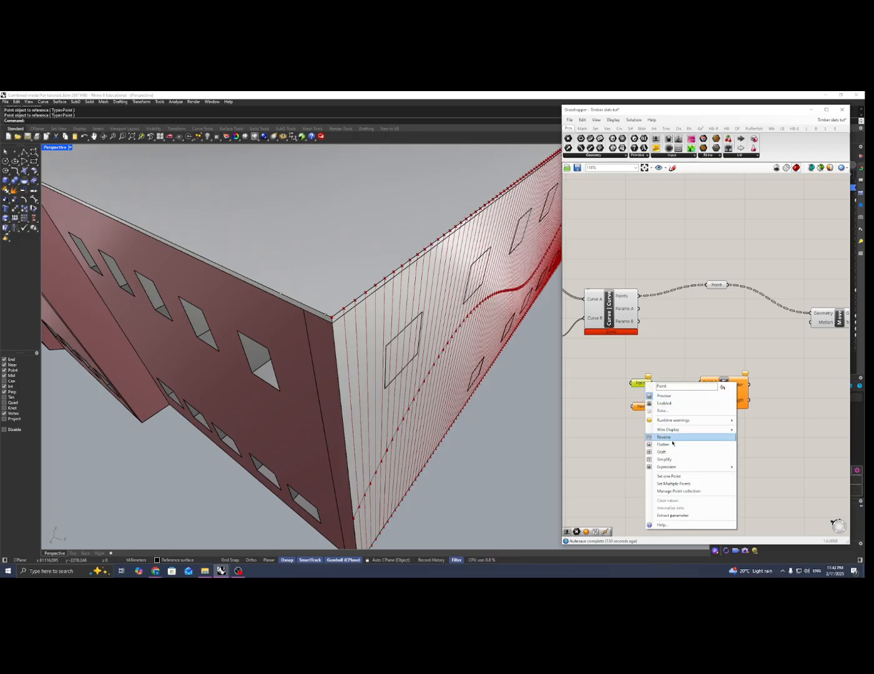
{"action": "left_click", "coordinate": [667, 479]}
{"action": "left_click", "coordinate": [281, 295]}
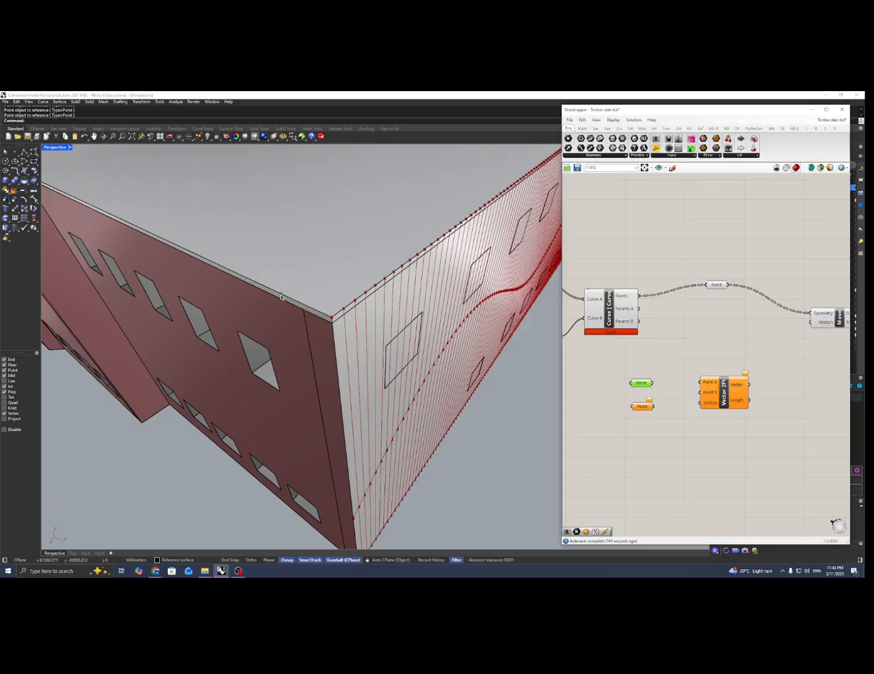
{"action": "right_click", "coordinate": [638, 410]}
{"action": "left_click", "coordinate": [668, 504]}
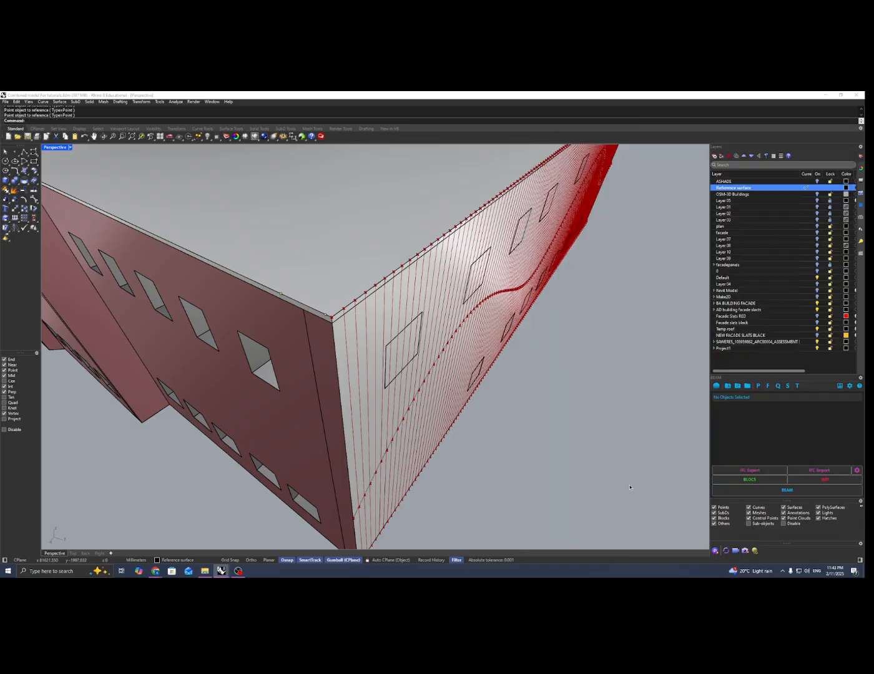
{"action": "left_click", "coordinate": [324, 315]}
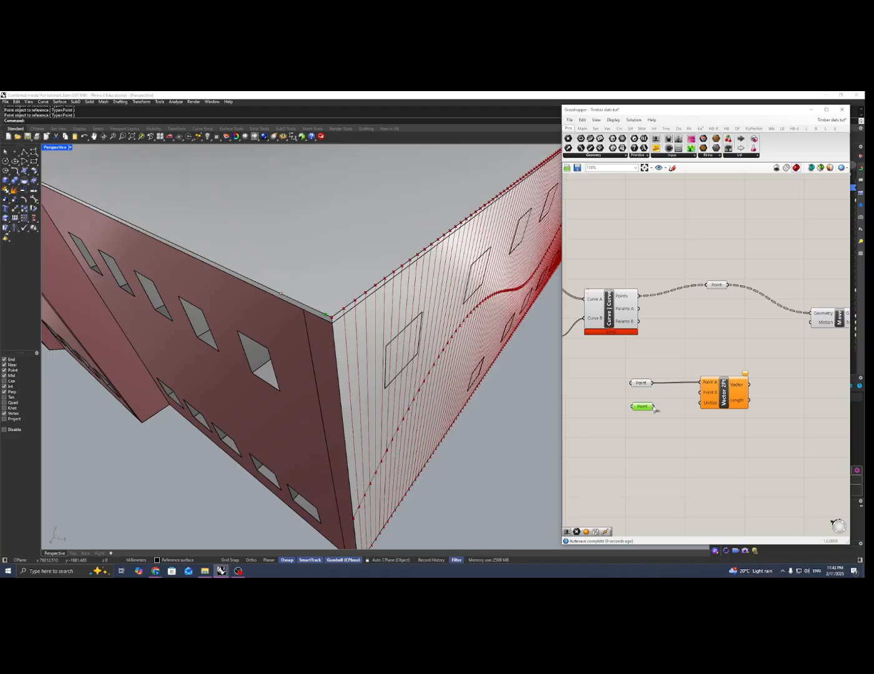
Wire the two points into Vector 2Pt's Point A and Point B, feed its Vector into Move's Motion, and inspect the moved points
{"action": "scroll", "coordinate": [717, 395], "scroll_direction": "down", "scroll_amount": 2}
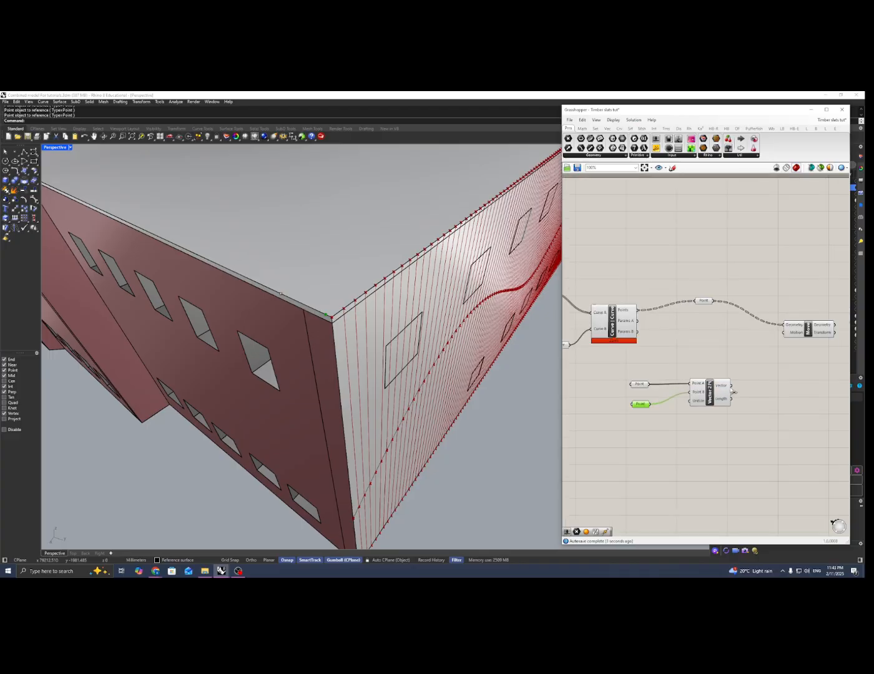
{"action": "left_click_drag", "start_coordinate": [779, 346], "coordinate": [784, 334]}
{"action": "right_click_drag", "start_coordinate": [387, 337], "coordinate": [313, 326]}
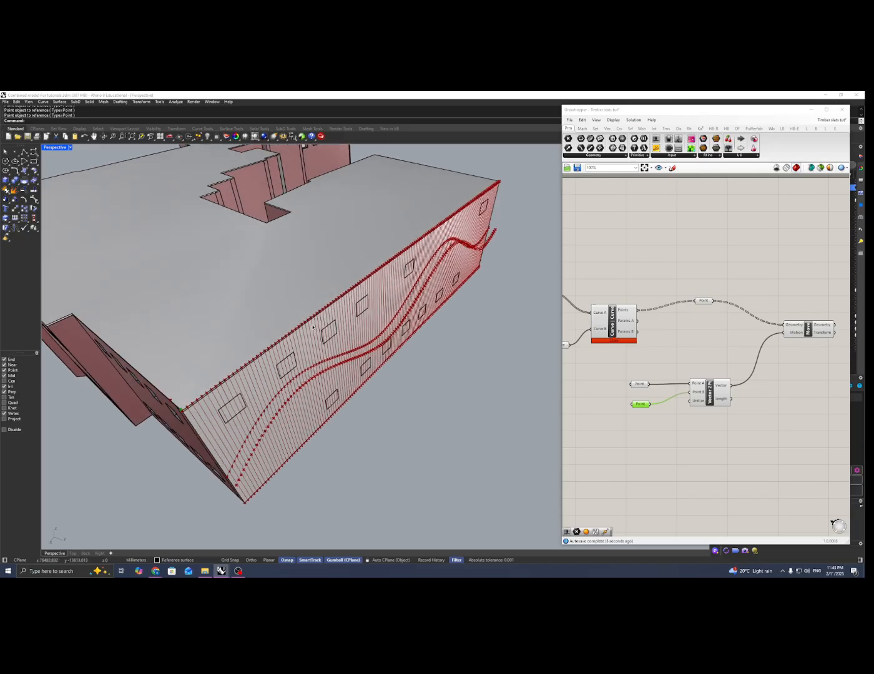
{"action": "right_click_drag", "start_coordinate": [224, 366], "coordinate": [286, 317], "text": "shift"}
{"action": "scroll", "coordinate": [365, 273], "scroll_direction": "up", "scroll_amount": 4}
{"action": "mouse_move", "coordinate": [366, 273]}
{"action": "right_mouse_down"}
{"action": "mouse_move", "coordinate": [434, 310]}
{"action": "mouse_move", "coordinate": [338, 325]}
{"action": "mouse_move", "coordinate": [350, 276]}
{"action": "right_mouse_up"}
{"action": "scroll", "coordinate": [434, 309], "scroll_direction": "down", "scroll_amount": 5}
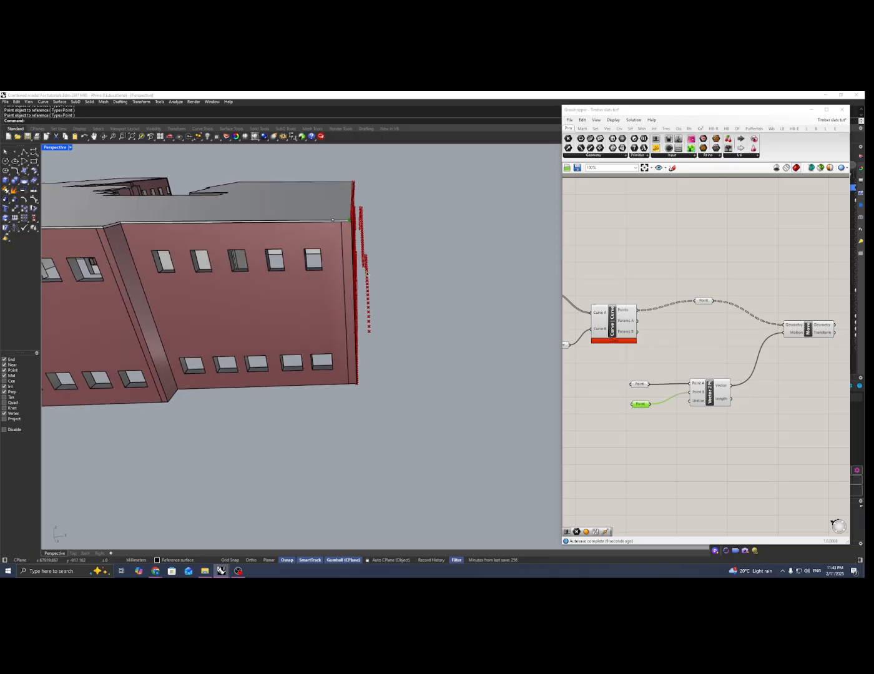
Add a Division component beside Vector 2Pt and connect the Vector output to its A input
{"action": "right_click_drag", "start_coordinate": [807, 425], "coordinate": [728, 408]}
{"action": "double_click", "coordinate": [728, 406]}
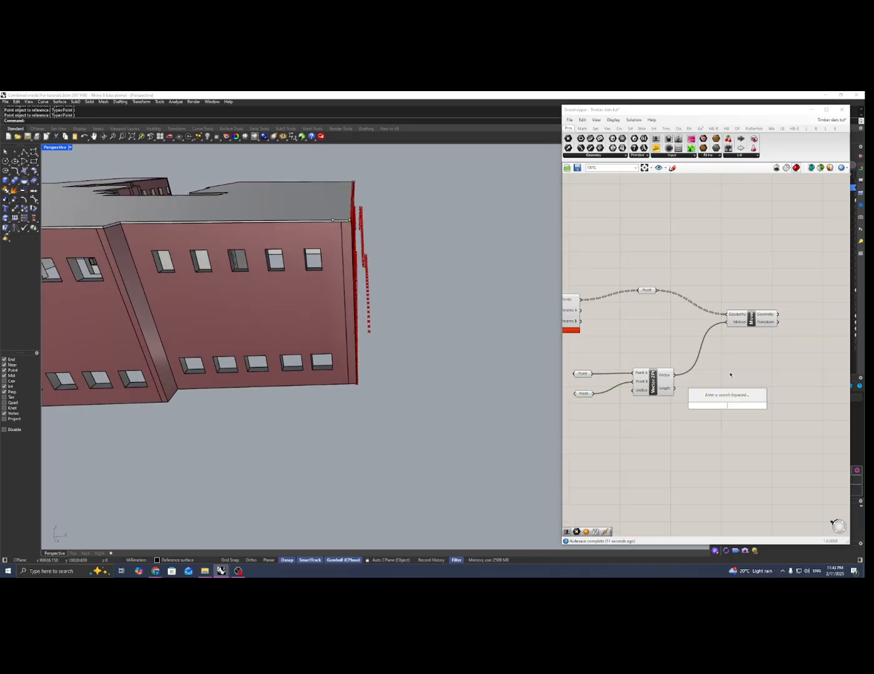
{"action": "type", "text": "div"}
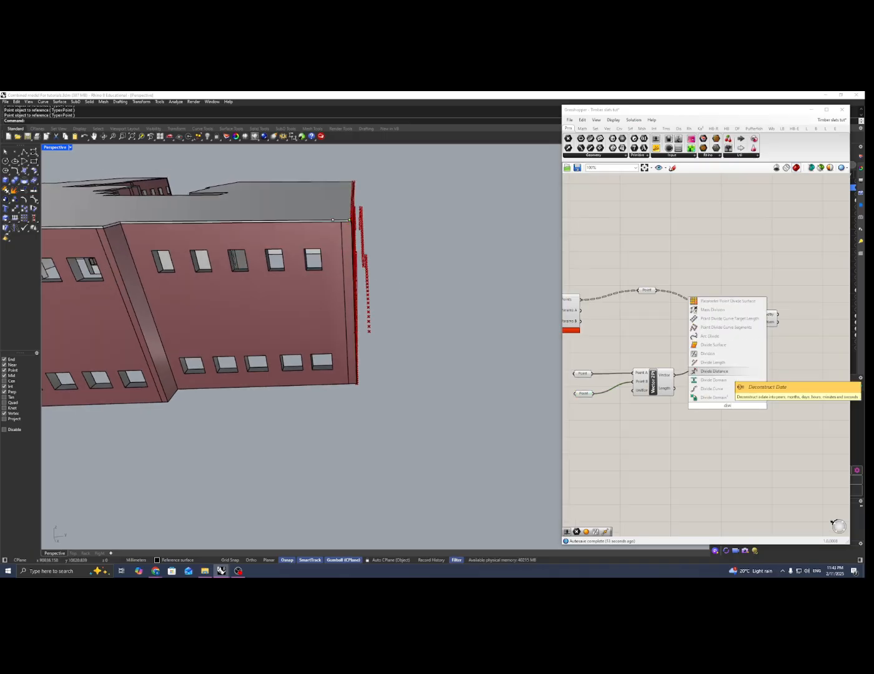
{"action": "type", "text": "ision"}
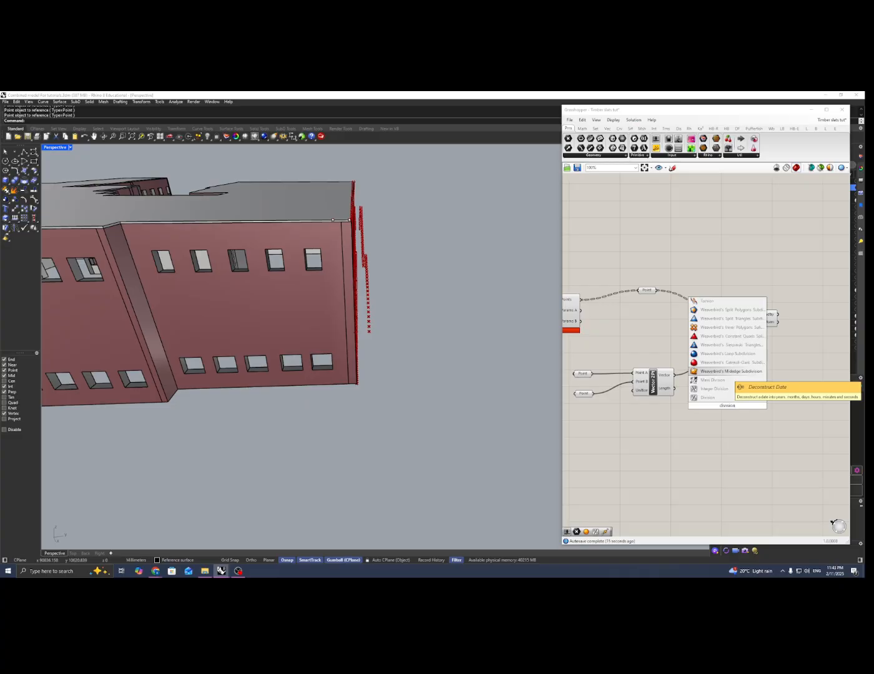
{"action": "left_click", "coordinate": [707, 397]}
{"action": "left_click_drag", "start_coordinate": [718, 406], "coordinate": [719, 380]}
Add a number slider at 0.001 as the Division's B input and connect the Result to Move's Motion
{"action": "double_click", "coordinate": [694, 406]}
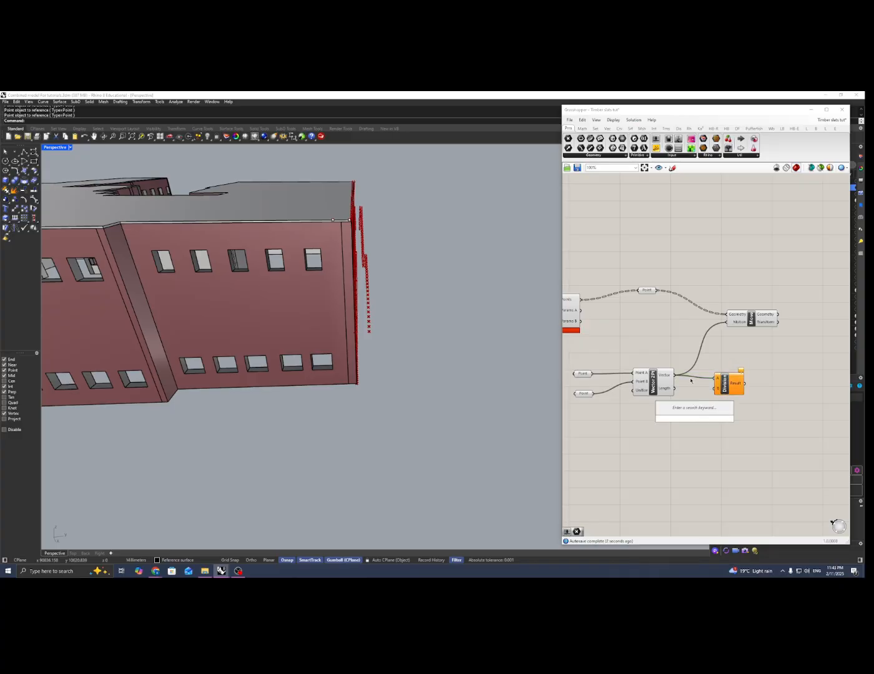
{"action": "type", "text": "0"}
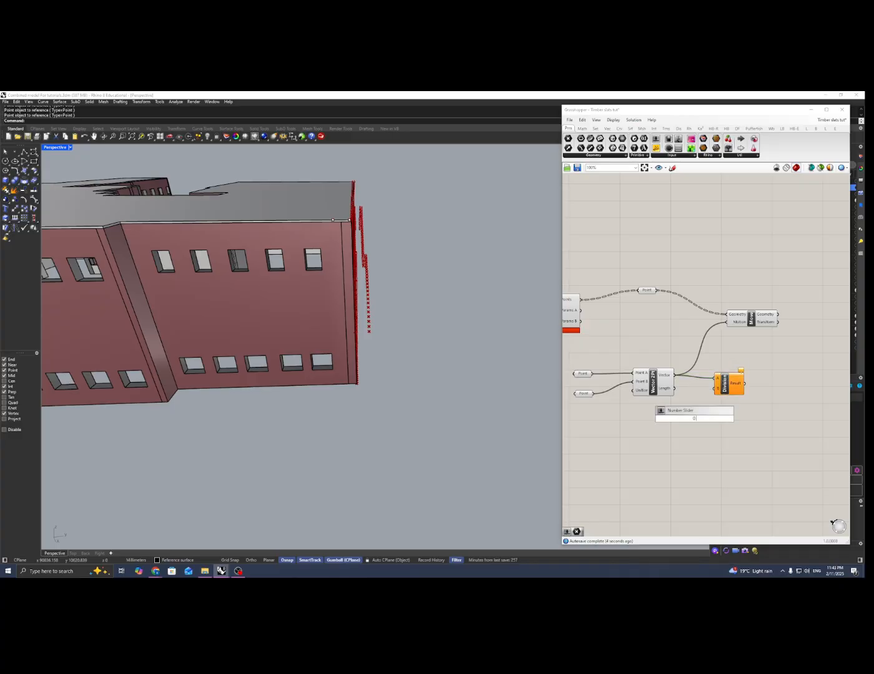
{"action": "type", "text": ".001..2.00"}
{"action": "key", "text": "Return"}
{"action": "left_click_drag", "start_coordinate": [729, 420], "coordinate": [728, 322]}
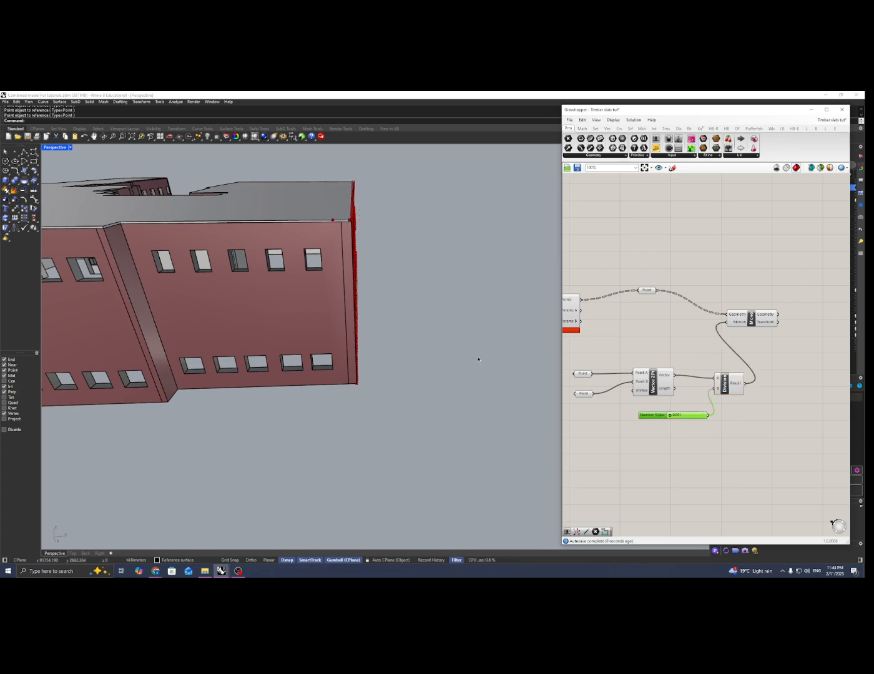
Set the divisor number slider to 0.593 to adjust how far the curve points are offset from the façade
{"action": "scroll", "coordinate": [453, 343], "scroll_direction": "down", "scroll_amount": 5}
{"action": "right_click_drag", "start_coordinate": [453, 344], "coordinate": [312, 367]}
{"action": "scroll", "coordinate": [243, 377], "scroll_direction": "down", "scroll_amount": 8}
{"action": "scroll", "coordinate": [243, 377], "scroll_direction": "up", "scroll_amount": 4}
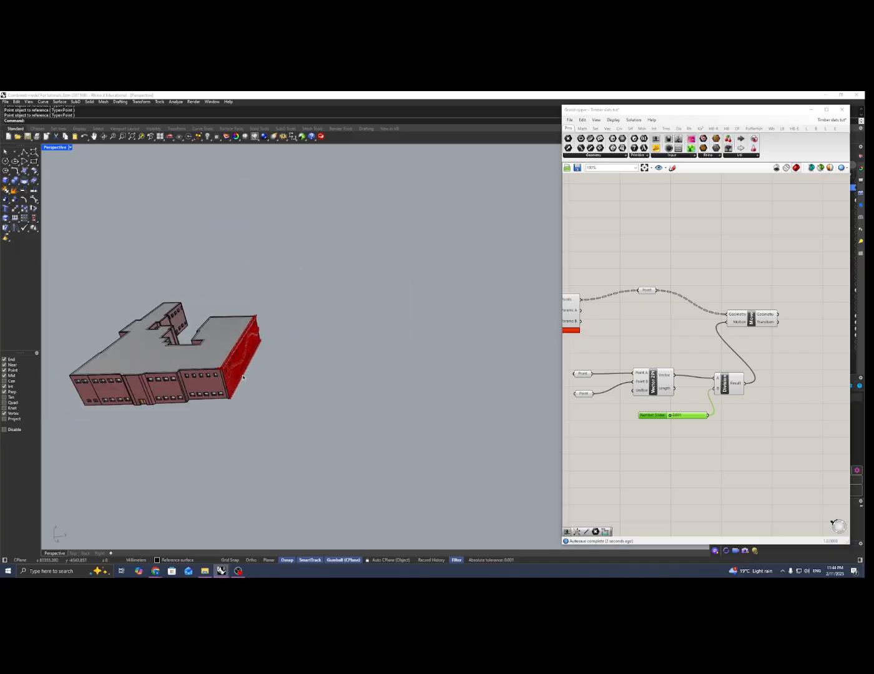
{"action": "scroll", "coordinate": [242, 377], "scroll_direction": "up", "scroll_amount": 6}
{"action": "scroll", "coordinate": [675, 419], "scroll_direction": "up", "scroll_amount": 3}
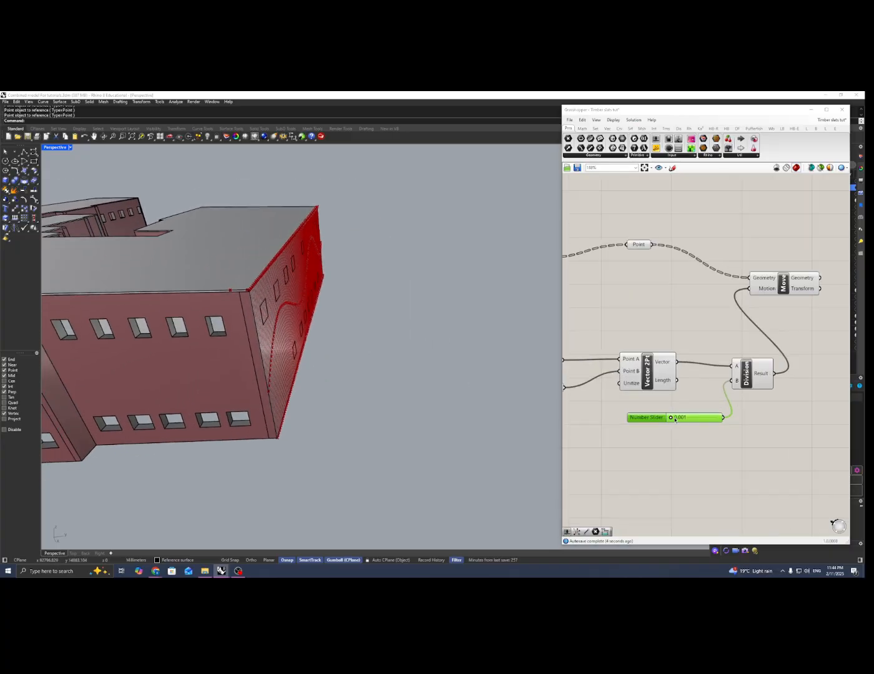
{"action": "mouse_move", "coordinate": [673, 419]}
{"action": "left_mouse_down"}
{"action": "mouse_move", "coordinate": [699, 419]}
{"action": "mouse_move", "coordinate": [685, 422]}
{"action": "left_mouse_up"}
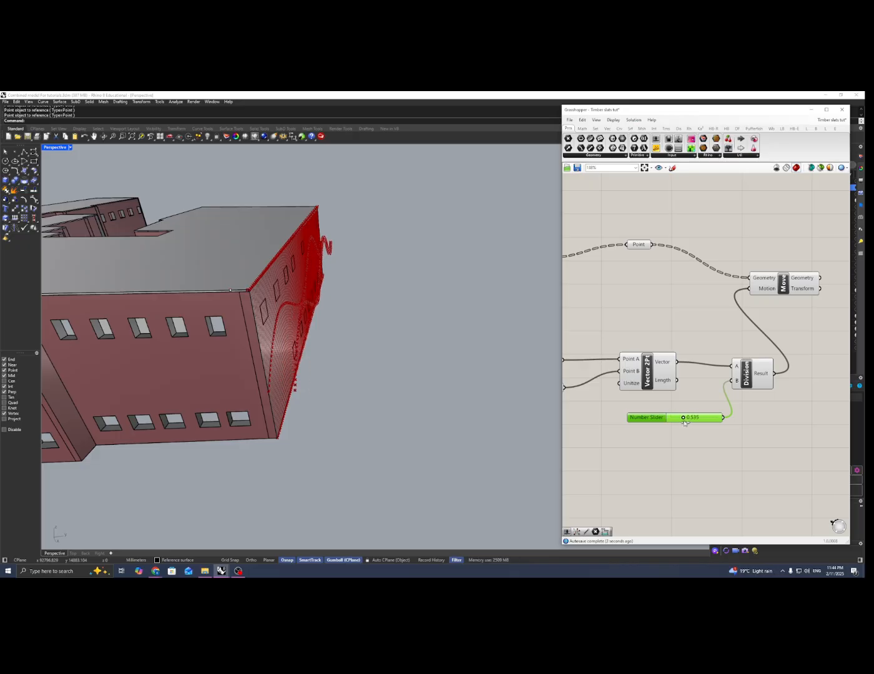
{"action": "scroll", "coordinate": [389, 383], "scroll_direction": "up", "scroll_amount": 8}
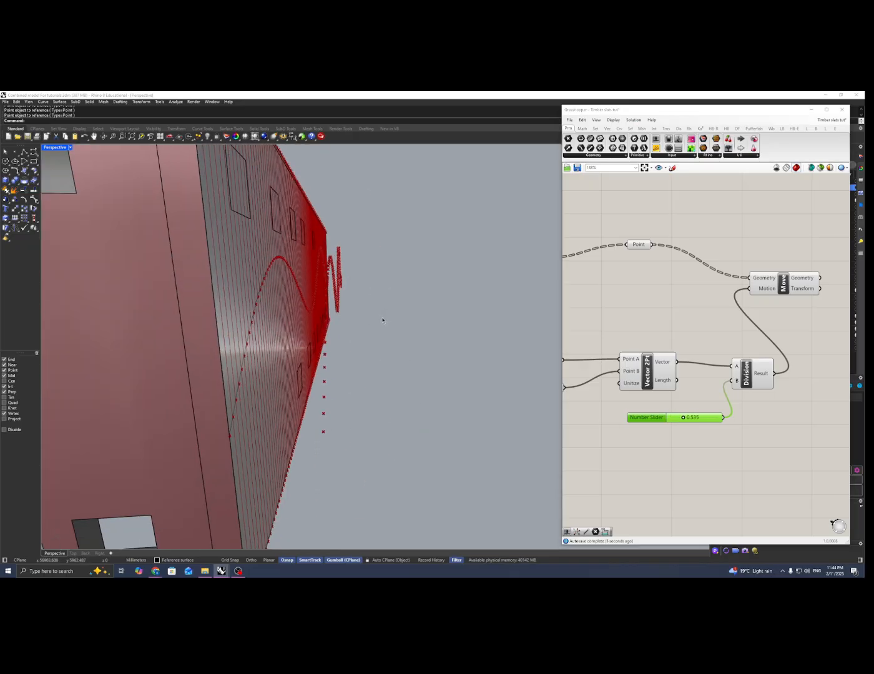
{"action": "scroll", "coordinate": [383, 320], "scroll_direction": "down", "scroll_amount": 5}
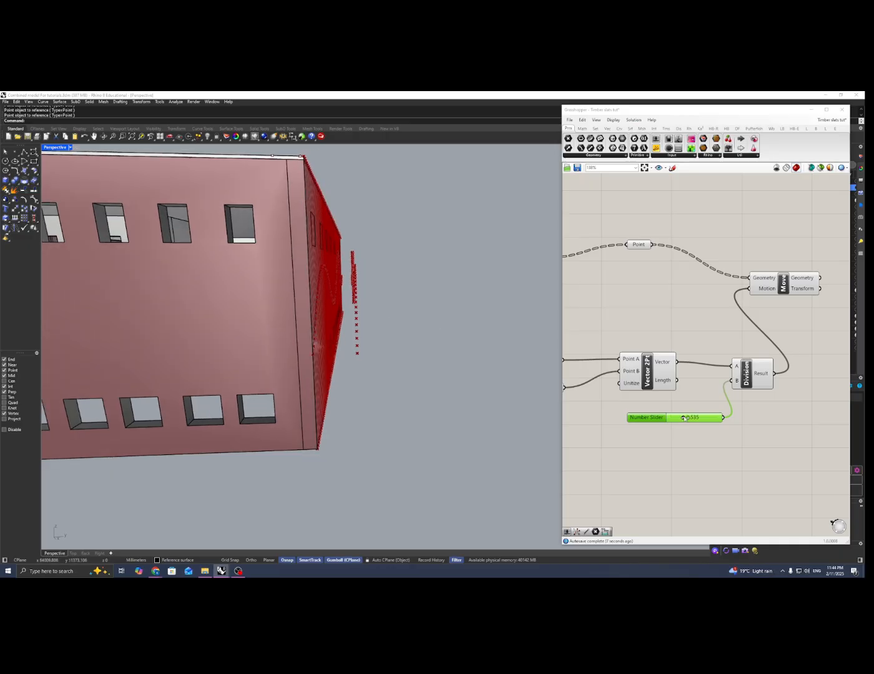
{"action": "left_click_drag", "start_coordinate": [685, 419], "coordinate": [688, 421]}
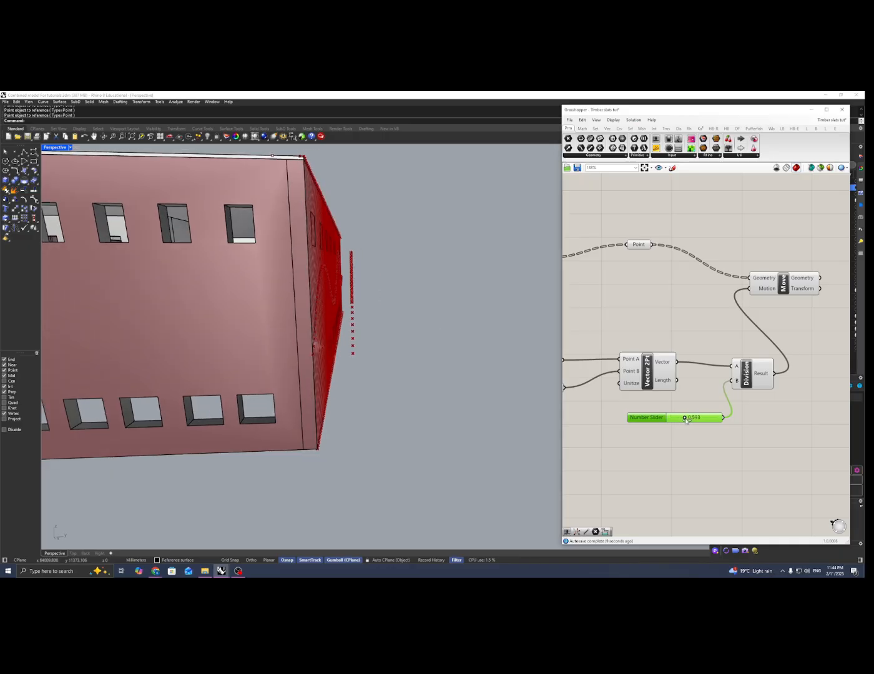
Examine the offset points on the façade and which points the two Divide Curve components, Line and Move supply
{"action": "scroll", "coordinate": [410, 361], "scroll_direction": "down", "scroll_amount": 10}
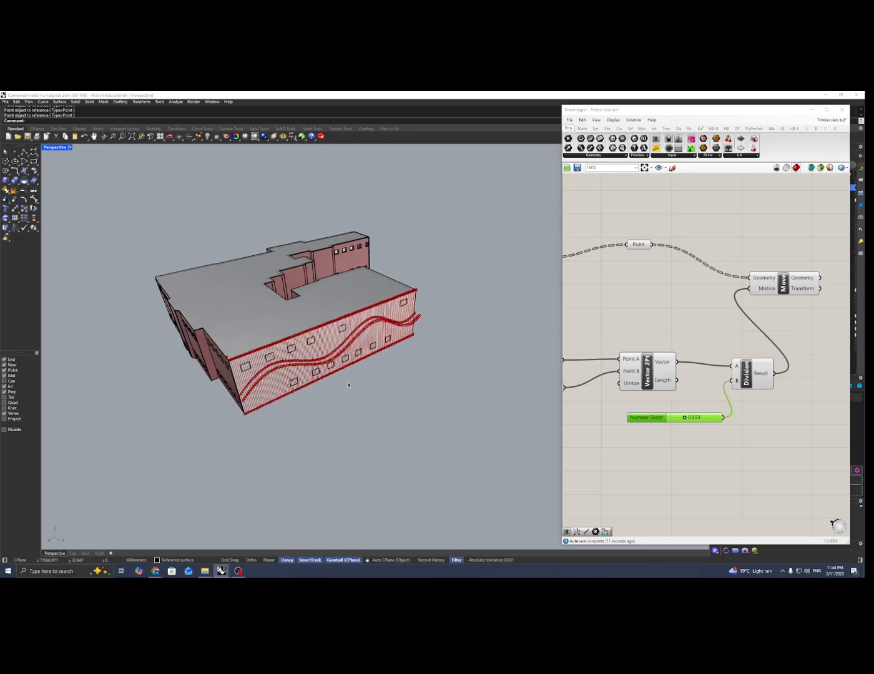
{"action": "right_click_drag", "start_coordinate": [342, 353], "coordinate": [336, 371]}
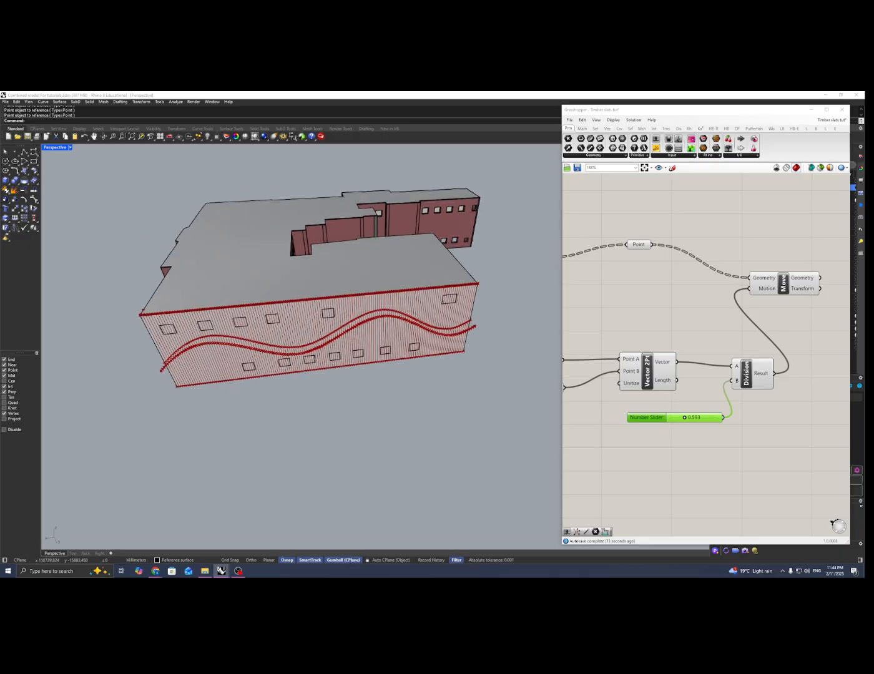
{"action": "right_click_drag", "start_coordinate": [212, 329], "coordinate": [594, 323]}
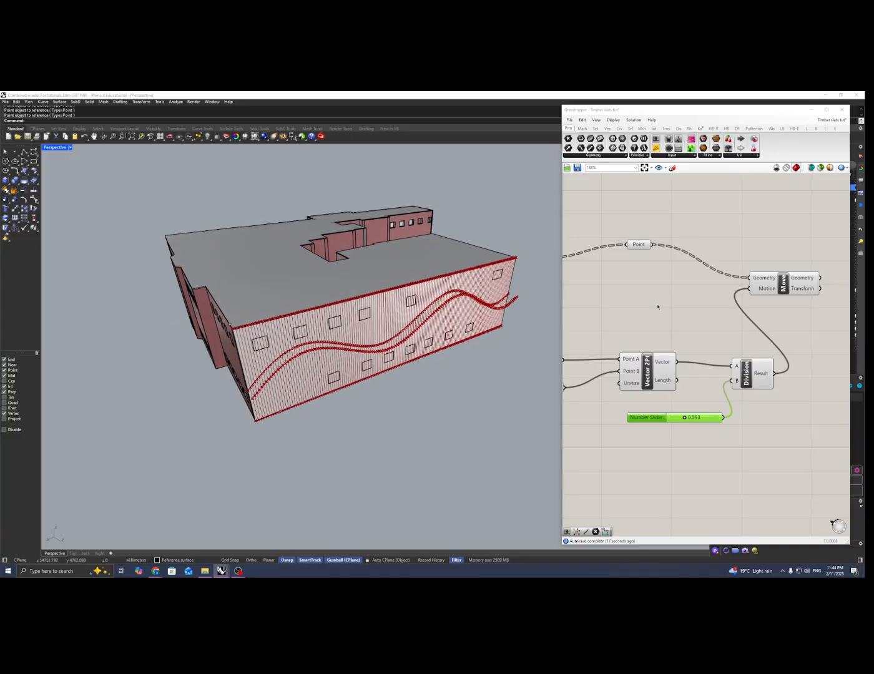
{"action": "scroll", "coordinate": [658, 307], "scroll_direction": "down", "scroll_amount": 5}
{"action": "right_click_drag", "start_coordinate": [645, 310], "coordinate": [620, 302]}
{"action": "scroll", "coordinate": [724, 316], "scroll_direction": "down", "scroll_amount": 4}
{"action": "scroll", "coordinate": [630, 292], "scroll_direction": "up", "scroll_amount": 5}
{"action": "left_click", "coordinate": [678, 273]}
{"action": "scroll", "coordinate": [742, 308], "scroll_direction": "down", "scroll_amount": 2}
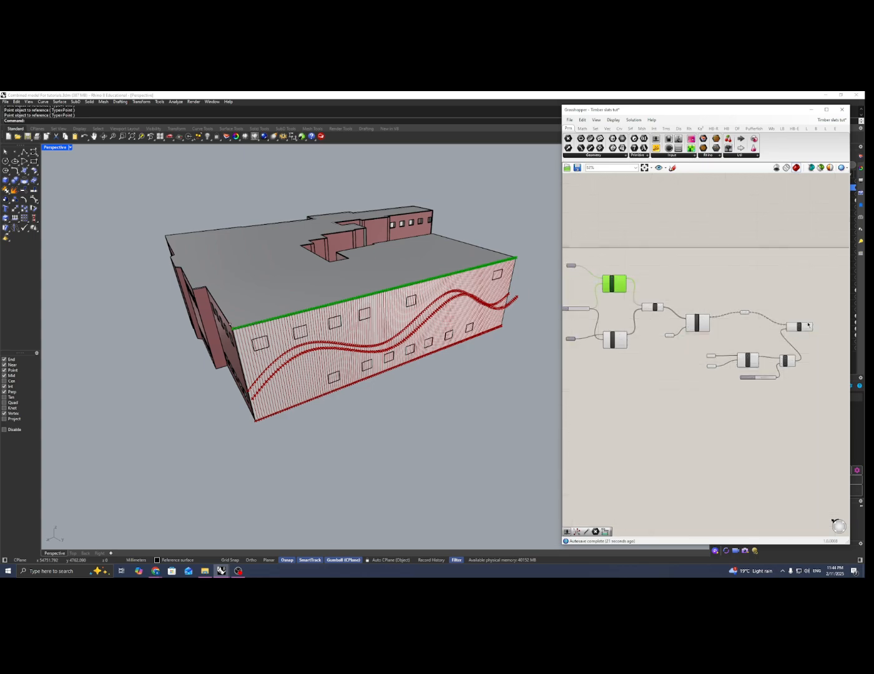
{"action": "left_click", "coordinate": [798, 326]}
{"action": "right_click_drag", "start_coordinate": [633, 347], "coordinate": [596, 325]}
{"action": "scroll", "coordinate": [649, 333], "scroll_direction": "up", "scroll_amount": 2}
{"action": "left_click", "coordinate": [659, 332]}
{"action": "scroll", "coordinate": [659, 331], "scroll_direction": "down", "scroll_amount": 2}
{"action": "scroll", "coordinate": [759, 312], "scroll_direction": "up", "scroll_amount": 6}
{"action": "right_click_drag", "start_coordinate": [776, 317], "coordinate": [762, 324]}
{"action": "scroll", "coordinate": [761, 324], "scroll_direction": "down", "scroll_amount": 6}
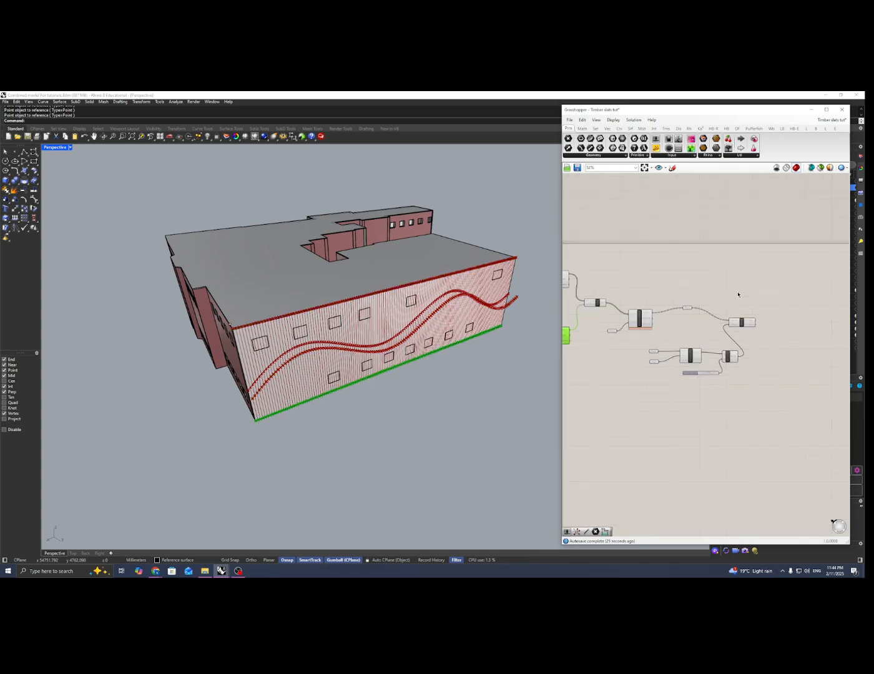
{"action": "left_click", "coordinate": [737, 295]}
{"action": "right_click_drag", "start_coordinate": [698, 303], "coordinate": [762, 306]}
{"action": "scroll", "coordinate": [674, 307], "scroll_direction": "up", "scroll_amount": 9}
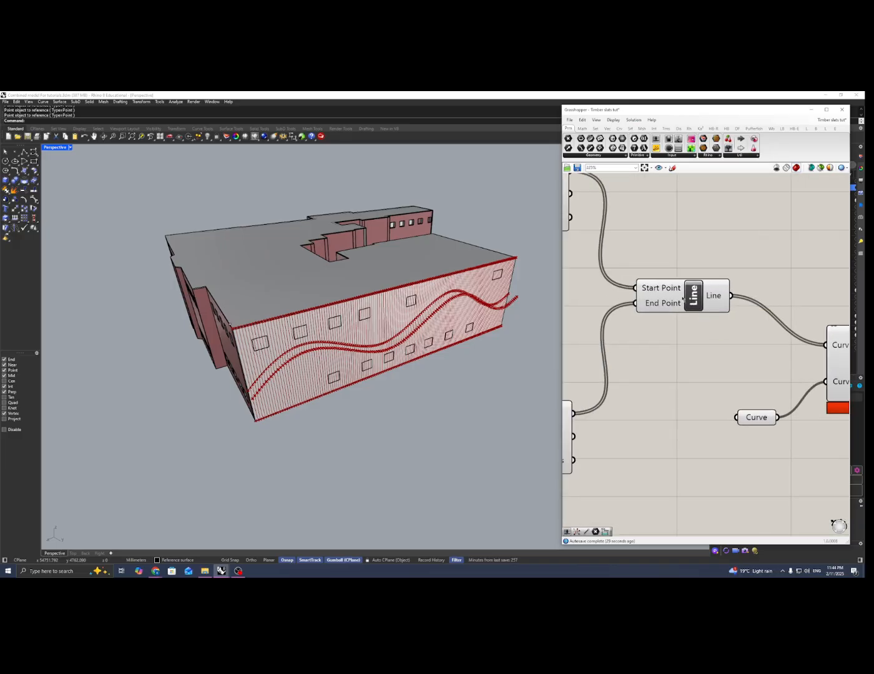
{"action": "scroll", "coordinate": [655, 299], "scroll_direction": "down", "scroll_amount": 8}
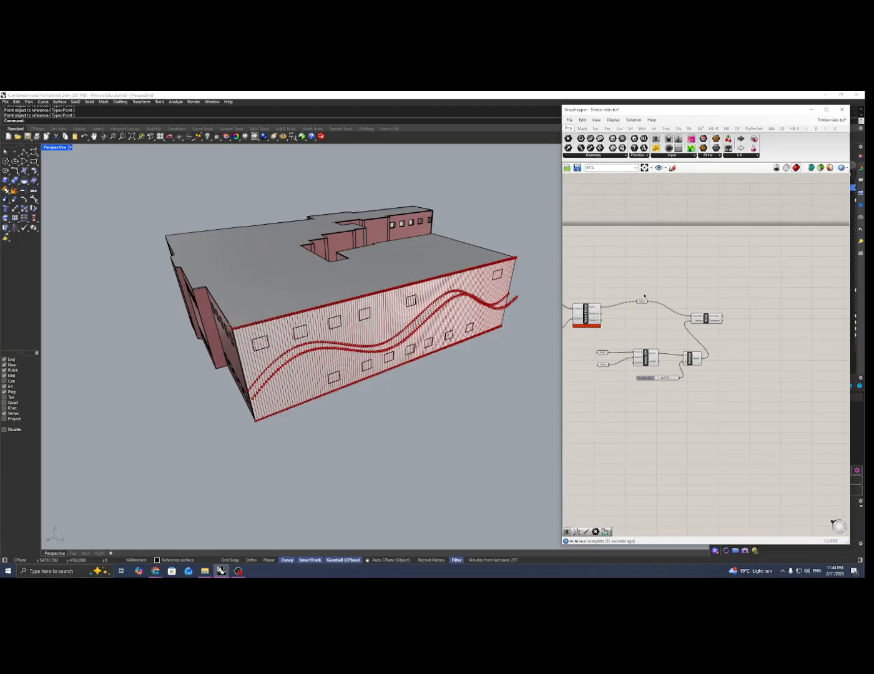
Add a PolyLine component after the Move component
{"action": "double_click", "coordinate": [721, 320]}
{"action": "type", "text": "p"}
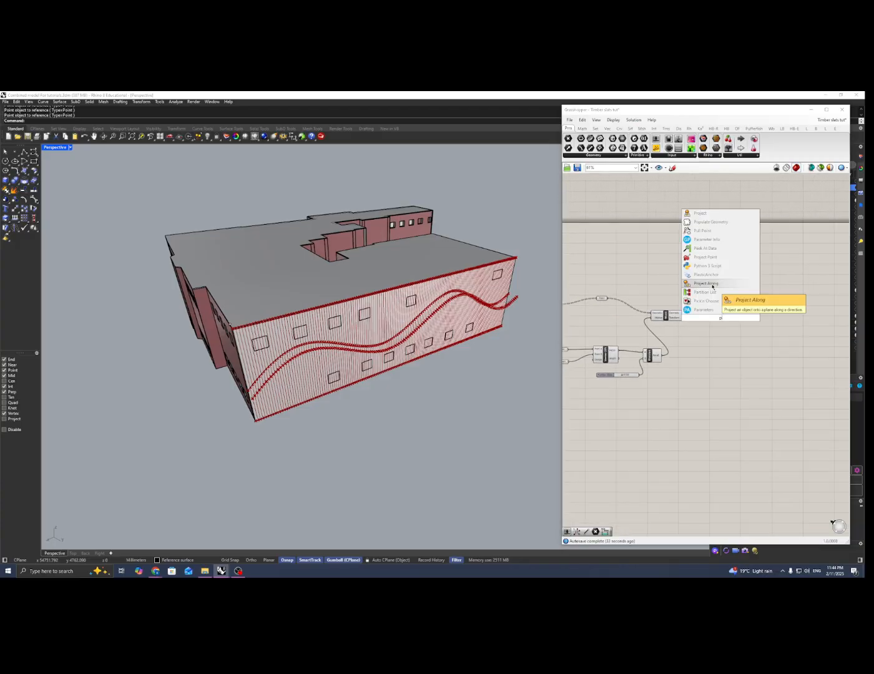
{"action": "type", "text": "olylin"}
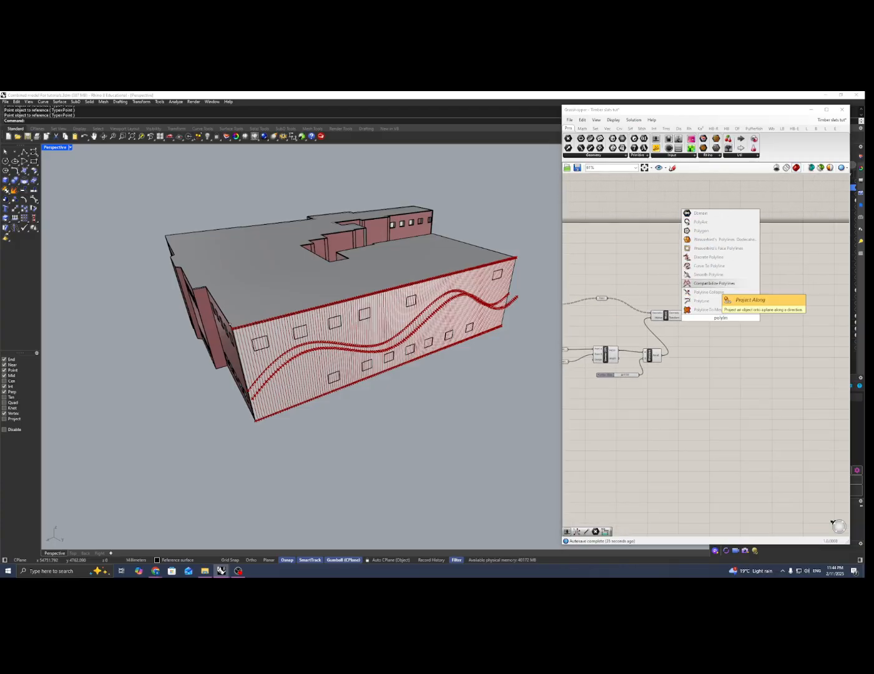
{"action": "left_click", "coordinate": [715, 301]}
{"action": "left_click_drag", "start_coordinate": [721, 317], "coordinate": [732, 317]}
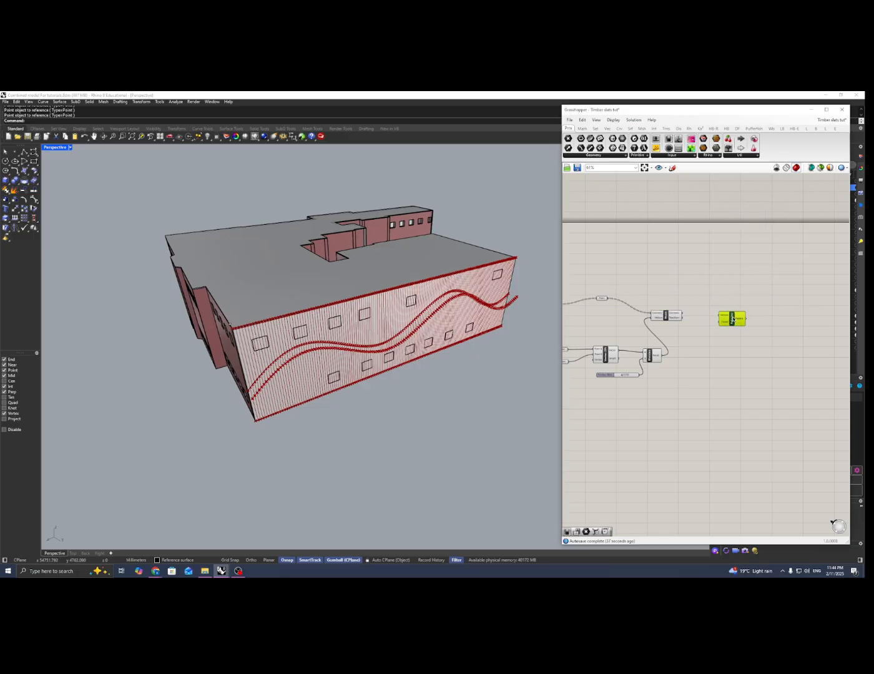
Add a Point parameter next to the upper Divide Curve component
{"action": "scroll", "coordinate": [706, 322], "scroll_direction": "up", "scroll_amount": 2}
{"action": "right_click_drag", "start_coordinate": [706, 322], "coordinate": [743, 315]}
{"action": "scroll", "coordinate": [743, 314], "scroll_direction": "down", "scroll_amount": 2}
{"action": "right_click_drag", "start_coordinate": [692, 292], "coordinate": [796, 308]}
{"action": "scroll", "coordinate": [601, 272], "scroll_direction": "up", "scroll_amount": 1}
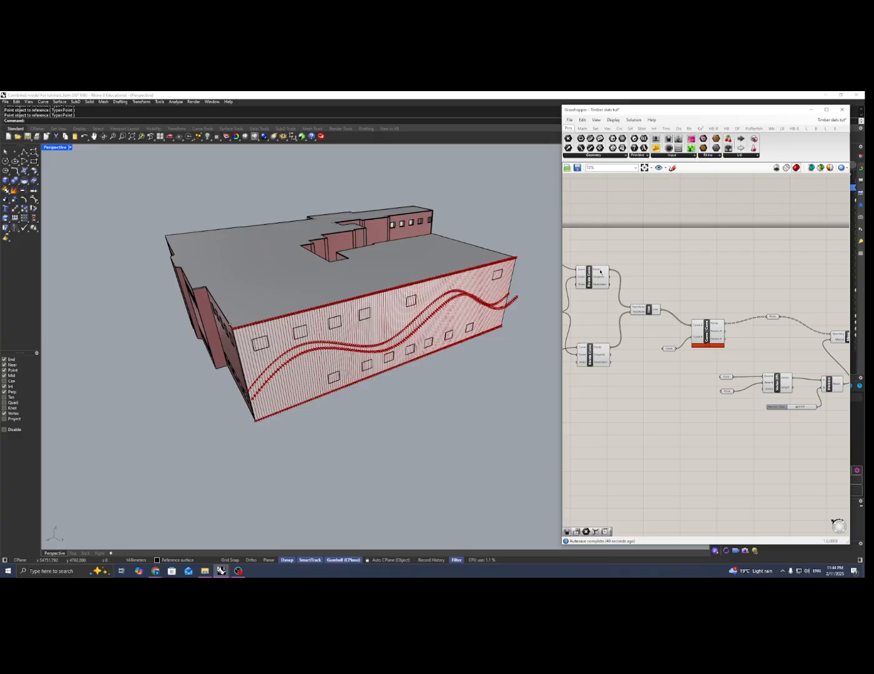
{"action": "double_click", "coordinate": [641, 270]}
{"action": "type", "text": "point"}
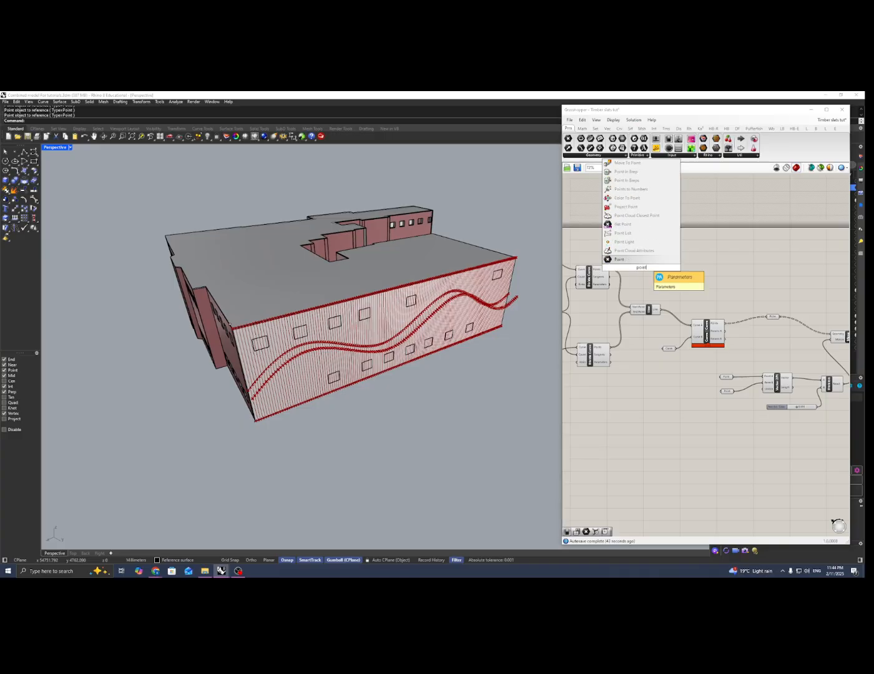
{"action": "key", "text": "Return"}
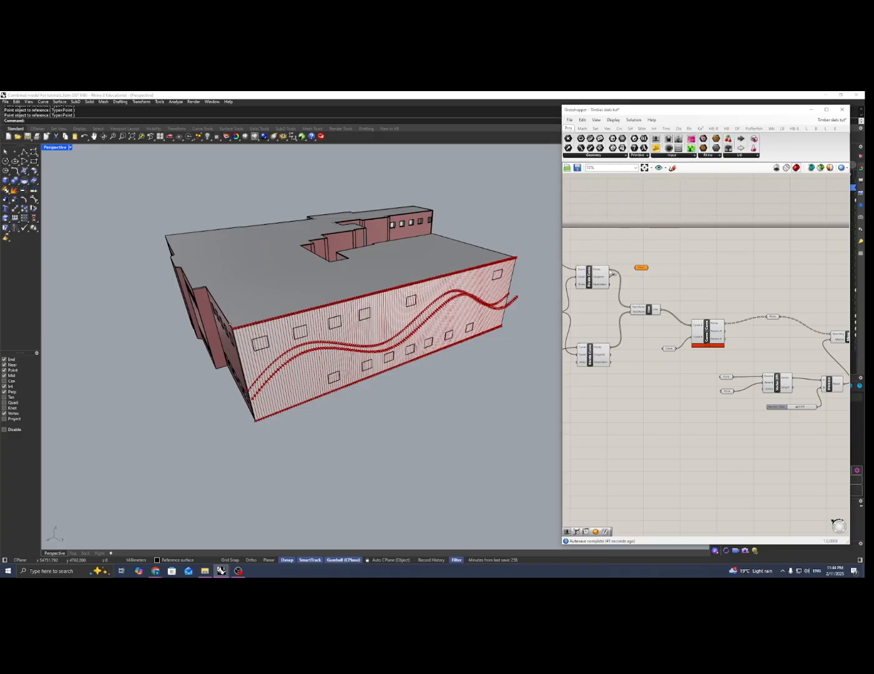
Place the upper Divide Curve's Point parameter near PolyLine and add a second Point parameter fed by the lower Divide Curve's points
{"action": "scroll", "coordinate": [639, 268], "scroll_direction": "down", "scroll_amount": 2}
{"action": "left_click_drag", "start_coordinate": [640, 267], "coordinate": [810, 289]}
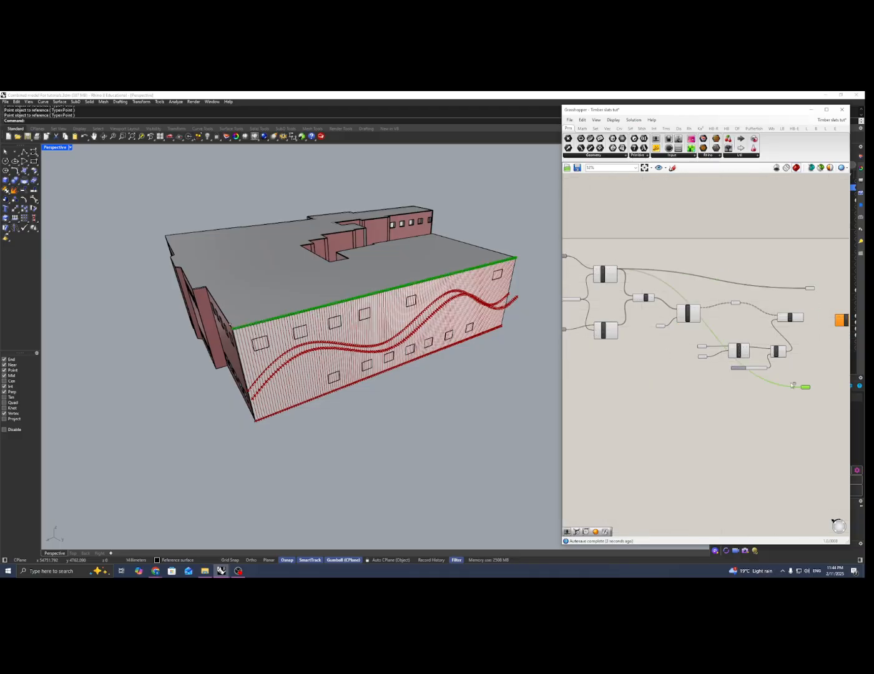
{"action": "scroll", "coordinate": [611, 321], "scroll_direction": "up", "scroll_amount": 3}
{"action": "left_click_drag", "start_coordinate": [621, 325], "coordinate": [814, 429]}
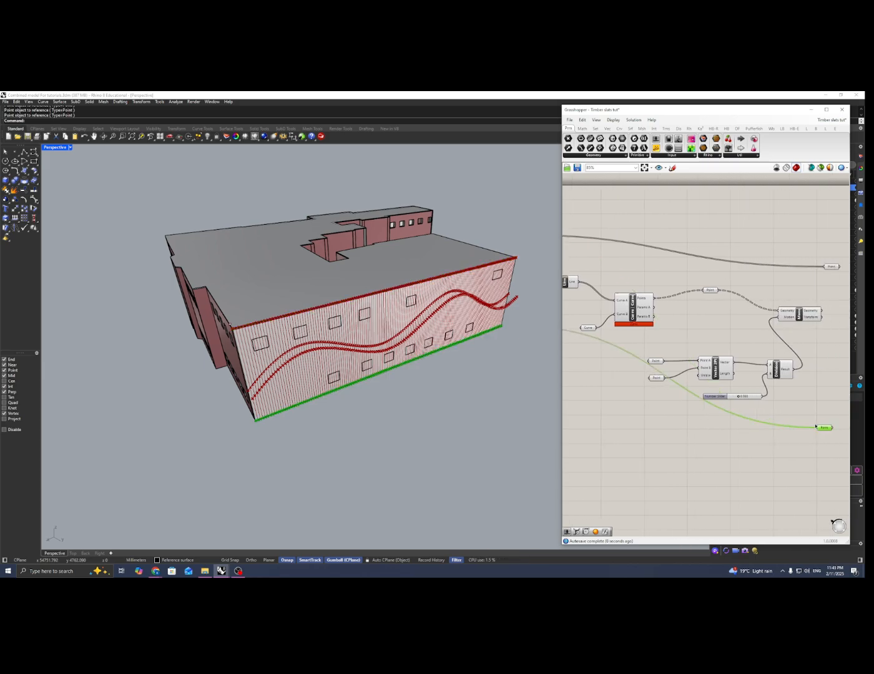
Connect the upper Point parameter, the Move geometry and the lower Point parameter, in that order, to the PolyLine vertices
{"action": "right_click_drag", "start_coordinate": [808, 401], "coordinate": [671, 387]}
{"action": "scroll", "coordinate": [677, 344], "scroll_direction": "up", "scroll_amount": 2}
{"action": "left_click", "coordinate": [698, 347]}
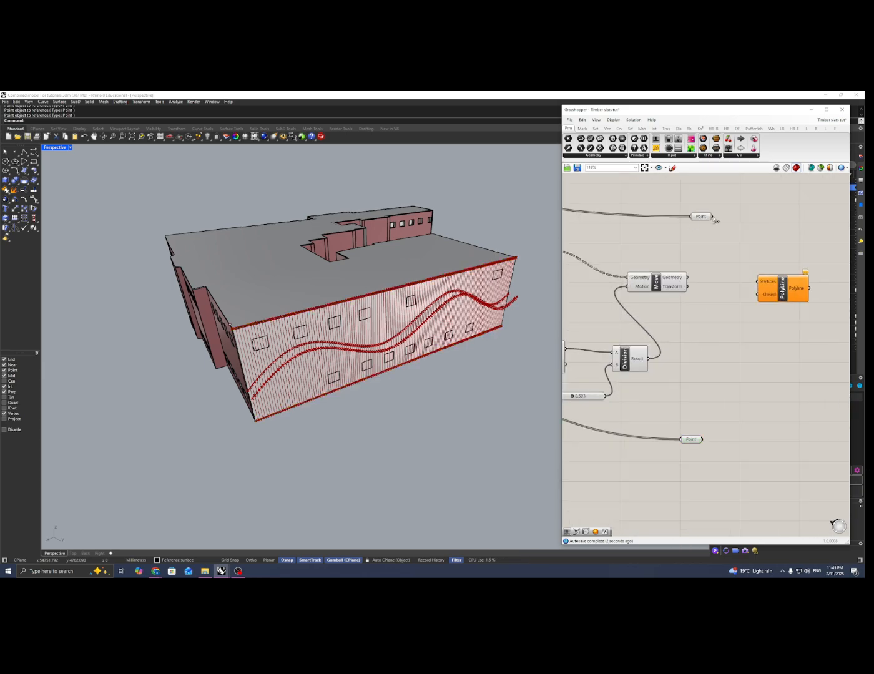
{"action": "left_click_drag", "start_coordinate": [714, 219], "coordinate": [758, 281]}
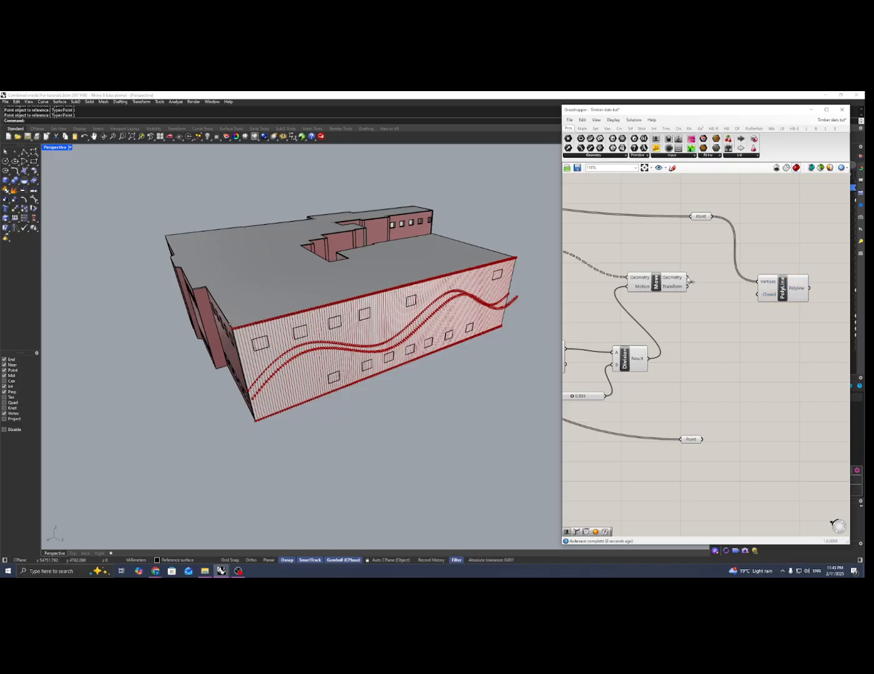
{"action": "left_click", "coordinate": [649, 284]}
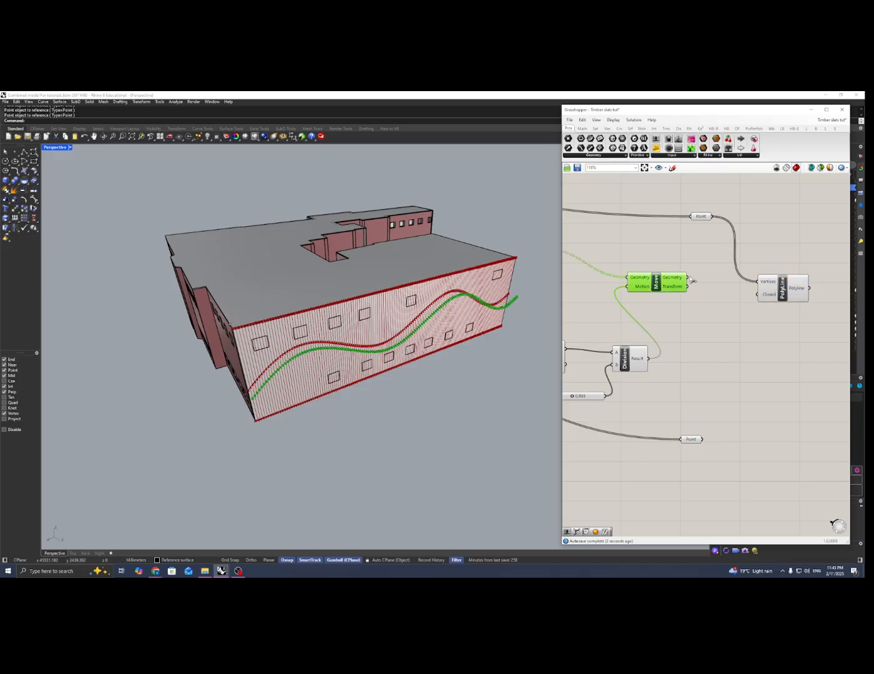
{"action": "left_click_drag", "start_coordinate": [740, 284], "coordinate": [757, 281], "text": "shift"}
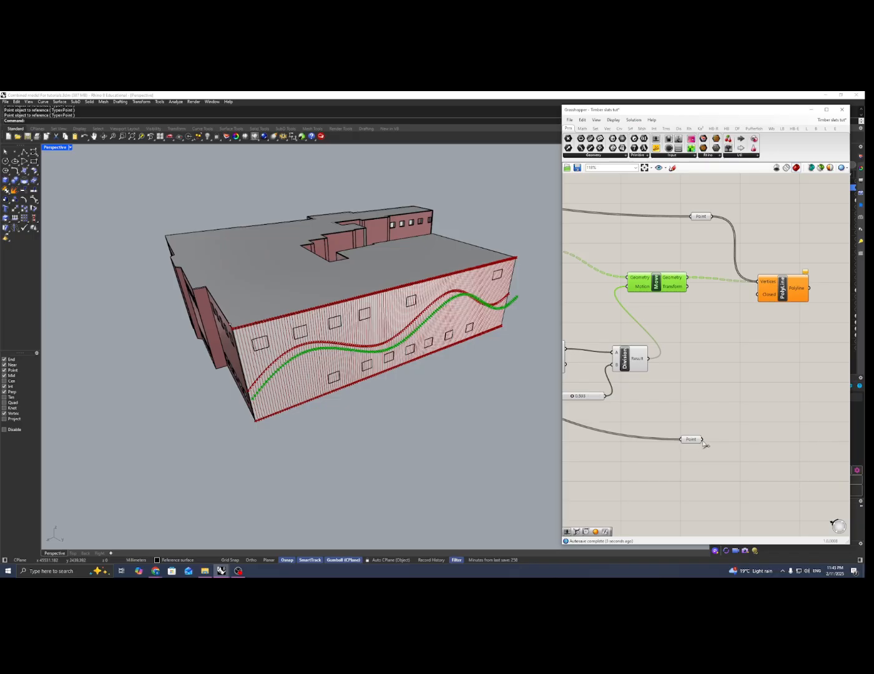
{"action": "left_click_drag", "start_coordinate": [702, 440], "coordinate": [757, 282], "text": "shift"}
Graft the data of both Point parameters that feed the PolyLine component
{"action": "right_click_drag", "start_coordinate": [397, 347], "coordinate": [351, 337]}
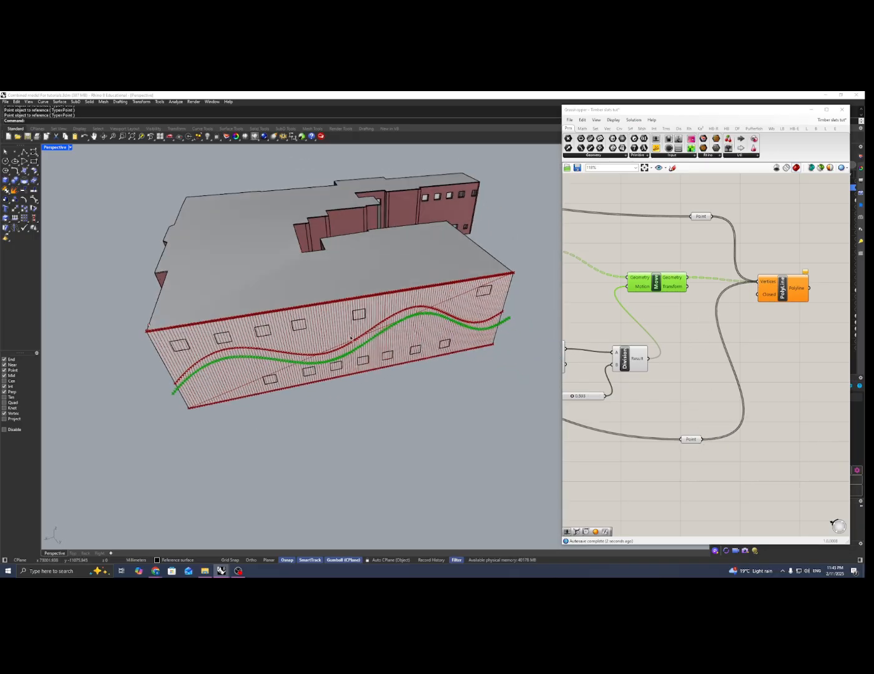
{"action": "left_click", "coordinate": [717, 243]}
{"action": "left_click", "coordinate": [701, 217]}
{"action": "right_click", "coordinate": [703, 217]}
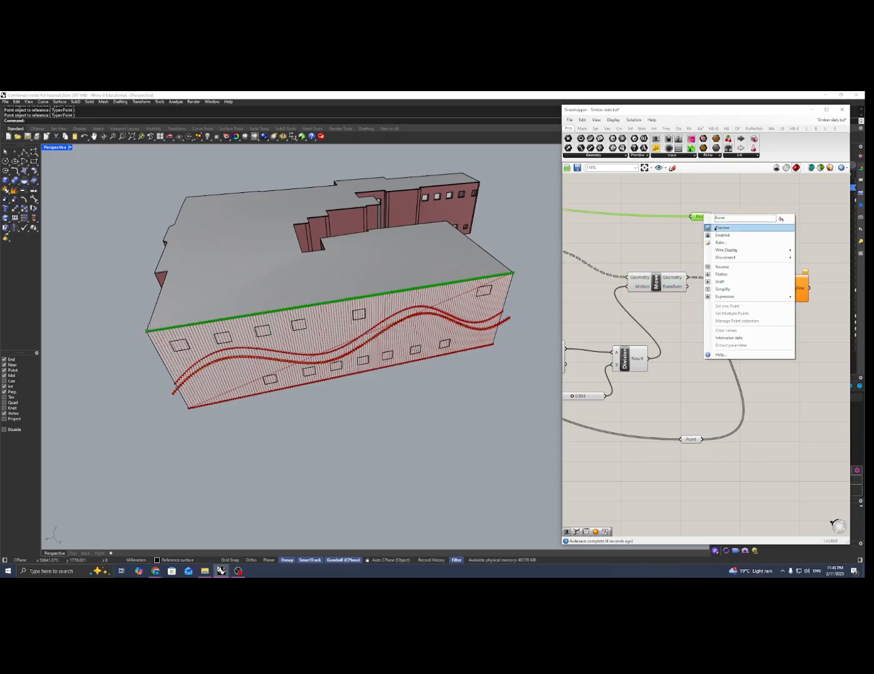
{"action": "left_click", "coordinate": [720, 281]}
{"action": "right_click_drag", "start_coordinate": [691, 442], "coordinate": [699, 436]}
{"action": "left_click", "coordinate": [698, 435]}
{"action": "right_click", "coordinate": [699, 434]}
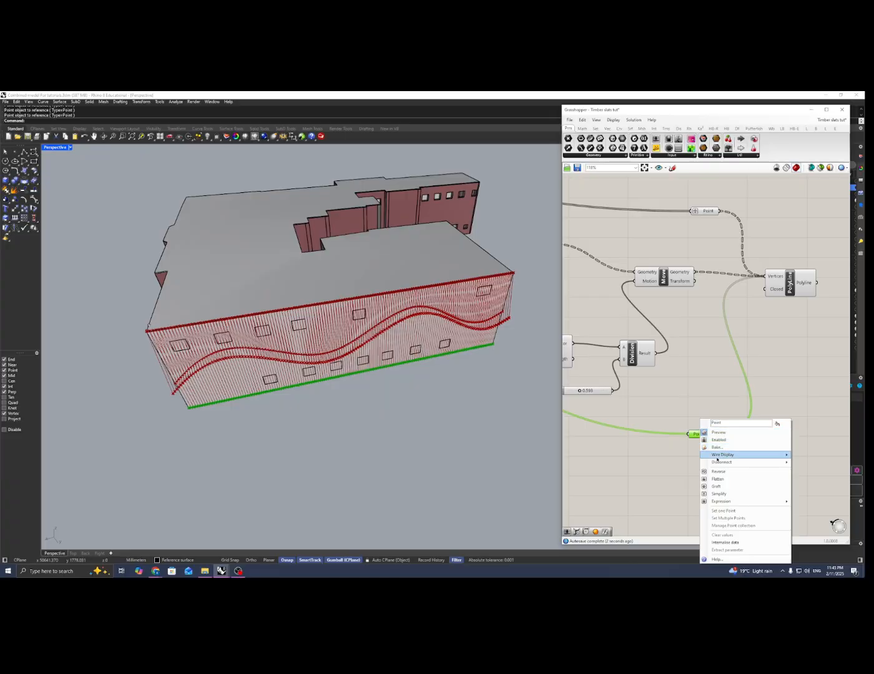
{"action": "left_click", "coordinate": [721, 486]}
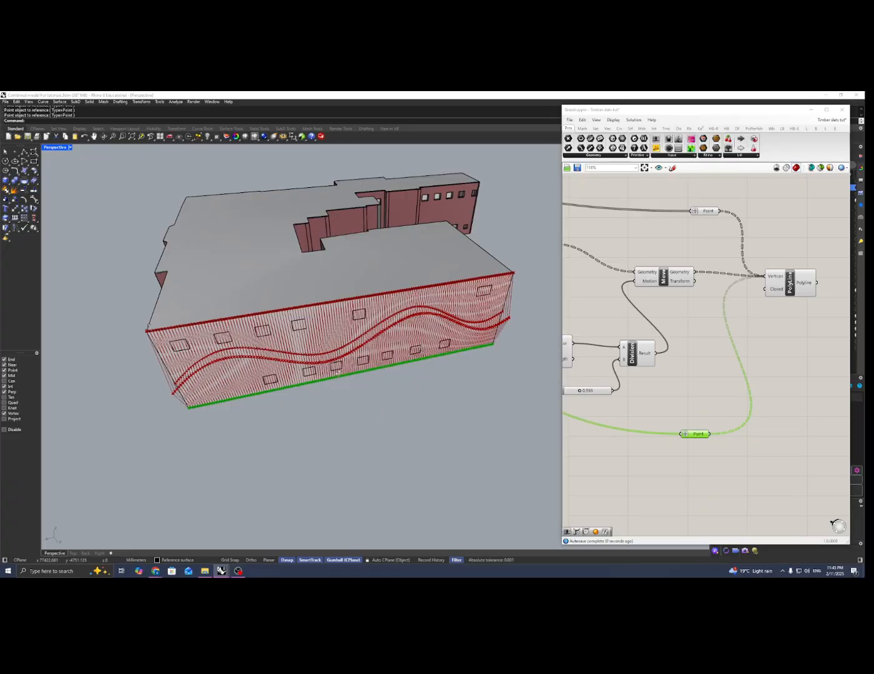
Turn off the preview of all components before PolyLine so only the polylines are displayed
{"action": "left_click", "coordinate": [778, 286]}
{"action": "right_click_drag", "start_coordinate": [400, 338], "coordinate": [388, 360]}
{"action": "left_click", "coordinate": [706, 405]}
{"action": "scroll", "coordinate": [774, 428], "scroll_direction": "down", "scroll_amount": 6}
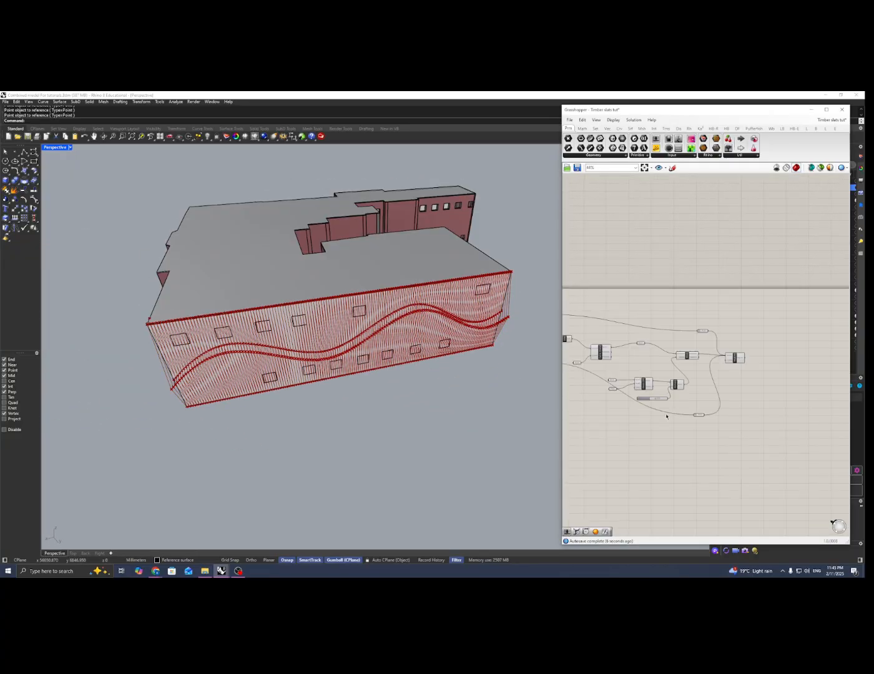
{"action": "left_click_drag", "start_coordinate": [774, 428], "coordinate": [599, 308]}
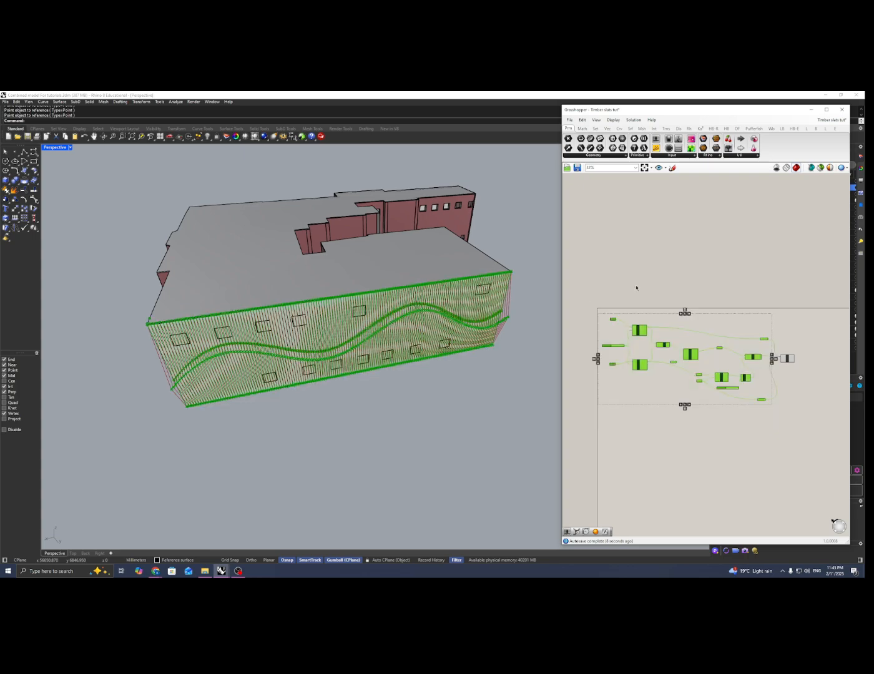
{"action": "right_click", "coordinate": [636, 287]}
{"action": "left_click", "coordinate": [650, 304]}
{"action": "scroll", "coordinate": [706, 350], "scroll_direction": "up", "scroll_amount": 6}
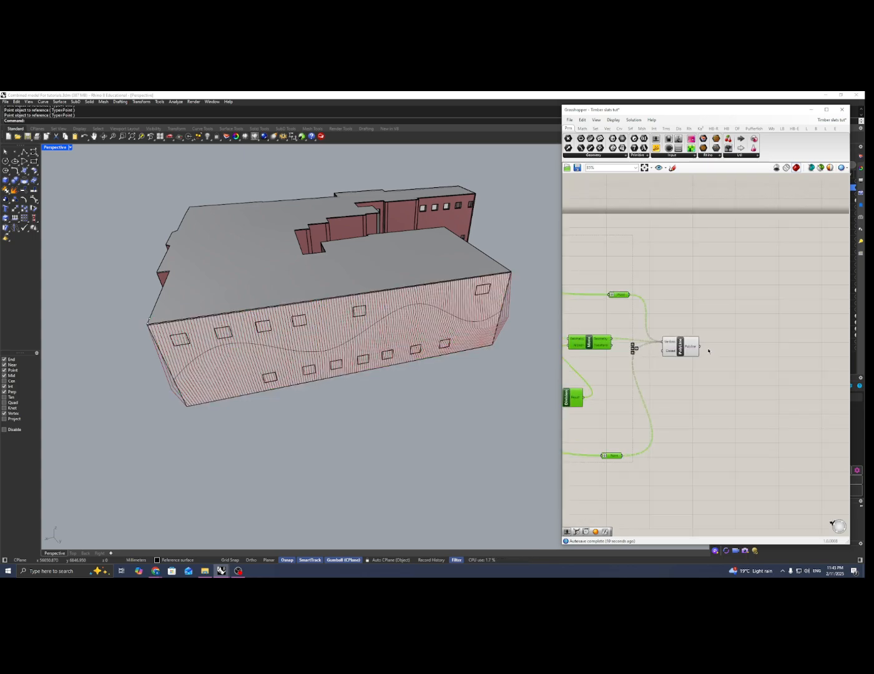
Examine the side profile of the polylines projecting from the façade
{"action": "left_click", "coordinate": [706, 351]}
{"action": "mouse_move", "coordinate": [719, 346]}
{"action": "right_mouse_down"}
{"action": "mouse_move", "coordinate": [658, 330]}
{"action": "mouse_move", "coordinate": [718, 349]}
{"action": "right_mouse_up"}
{"action": "right_click_drag", "start_coordinate": [310, 357], "coordinate": [421, 309]}
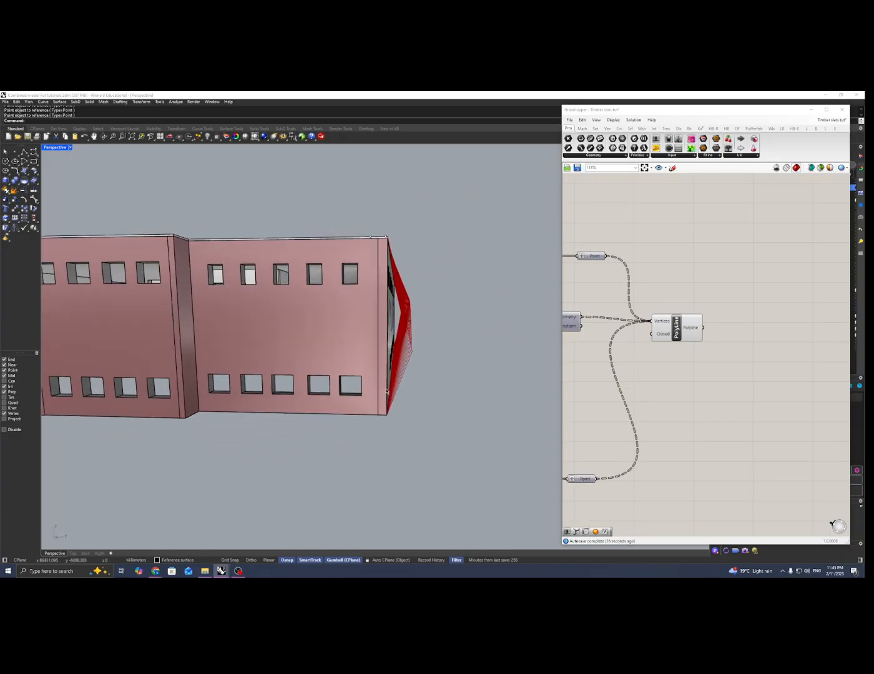
{"action": "right_click_drag", "start_coordinate": [382, 264], "coordinate": [401, 283]}
{"action": "scroll", "coordinate": [402, 283], "scroll_direction": "up", "scroll_amount": 4}
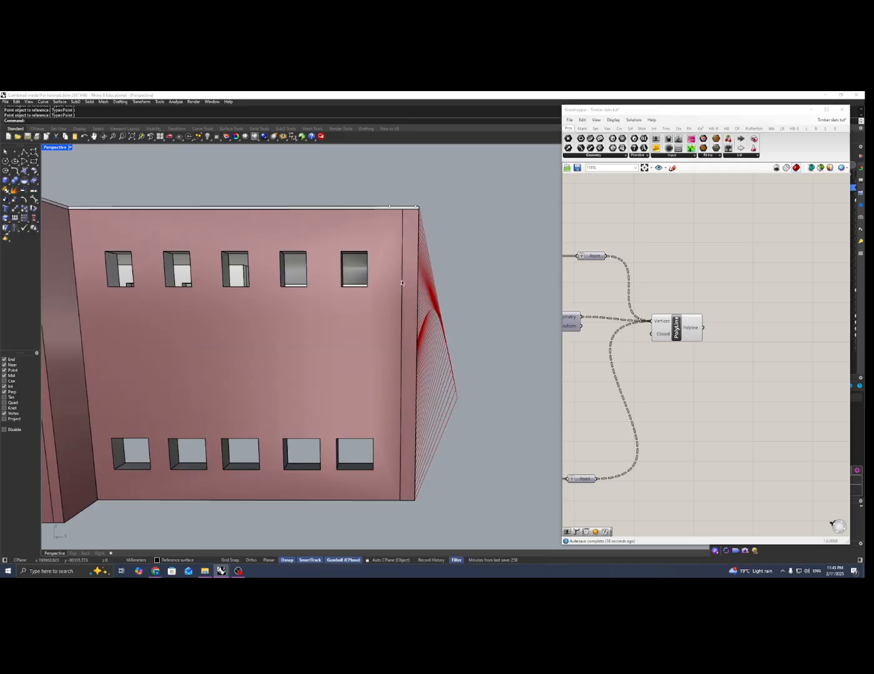
{"action": "right_click_drag", "start_coordinate": [449, 303], "coordinate": [314, 330]}
{"action": "scroll", "coordinate": [281, 327], "scroll_direction": "down", "scroll_amount": 2}
Add a Fillet component and connect the PolyLine output to its curve input
{"action": "double_click", "coordinate": [739, 344]}
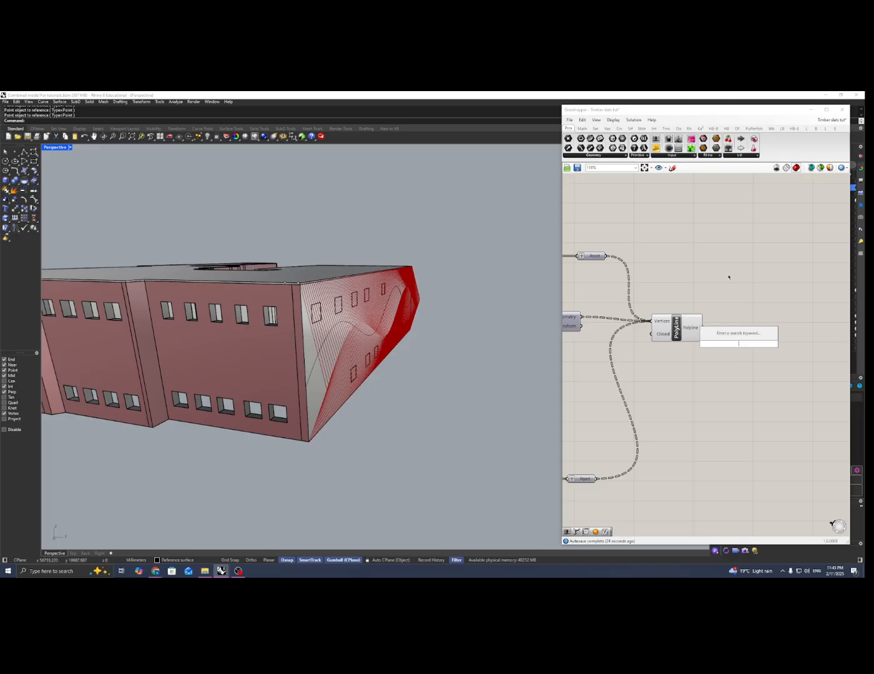
{"action": "type", "text": "li"}
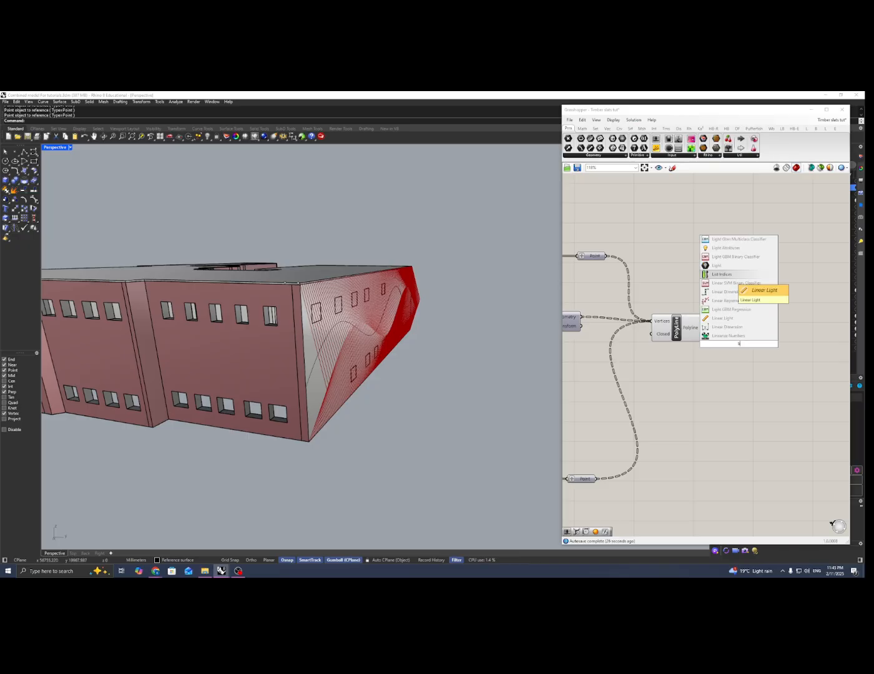
{"action": "key", "text": "BackSpace"}
{"action": "key", "text": "BackSpace"}
{"action": "type", "text": "fil"}
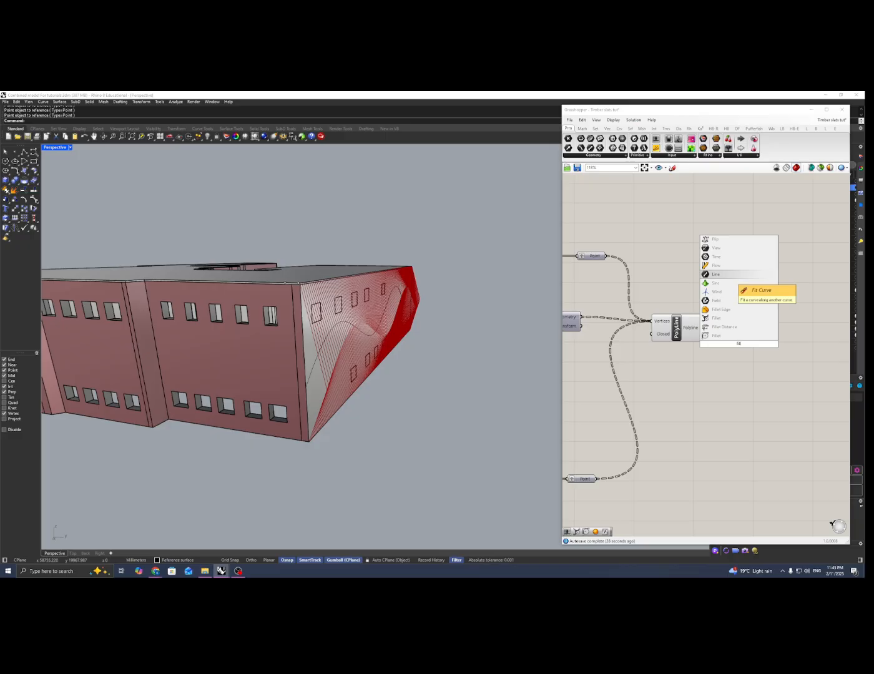
{"action": "left_click", "coordinate": [710, 317]}
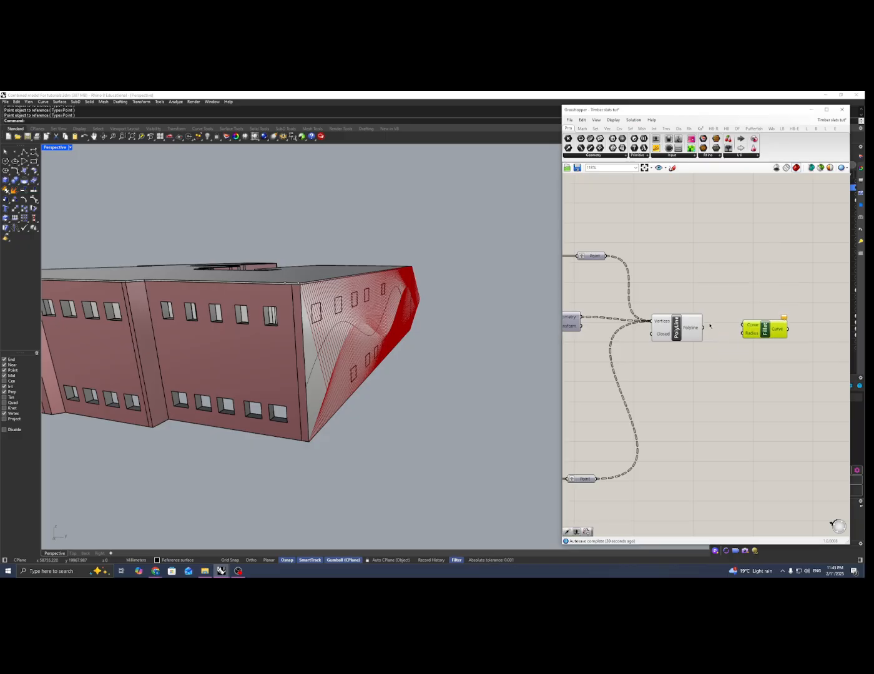
{"action": "left_click_drag", "start_coordinate": [739, 324], "coordinate": [754, 328]}
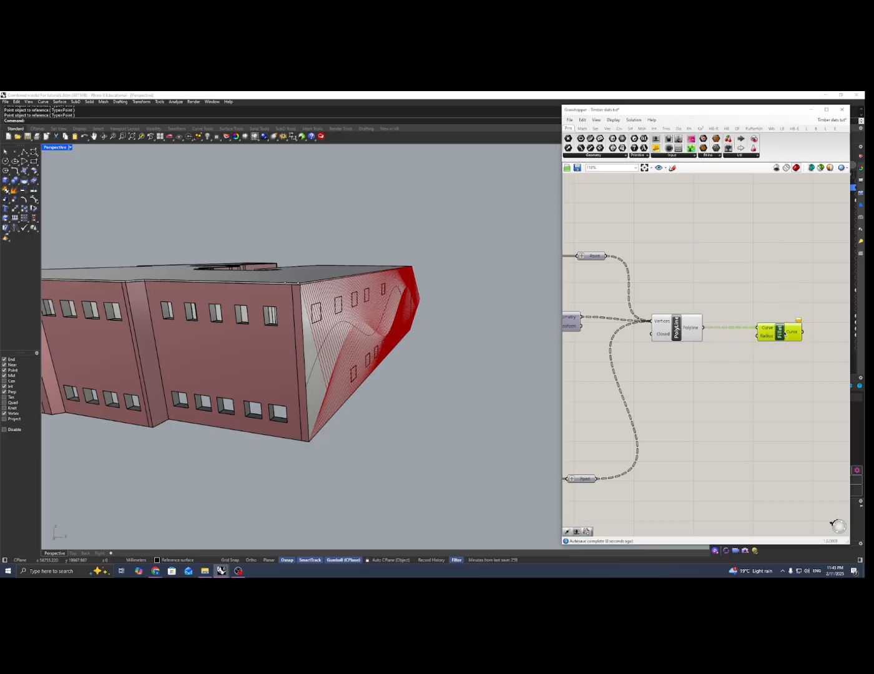
{"action": "double_click", "coordinate": [736, 360]}
{"action": "type", "text": "10"}
{"action": "key", "text": "Return"}
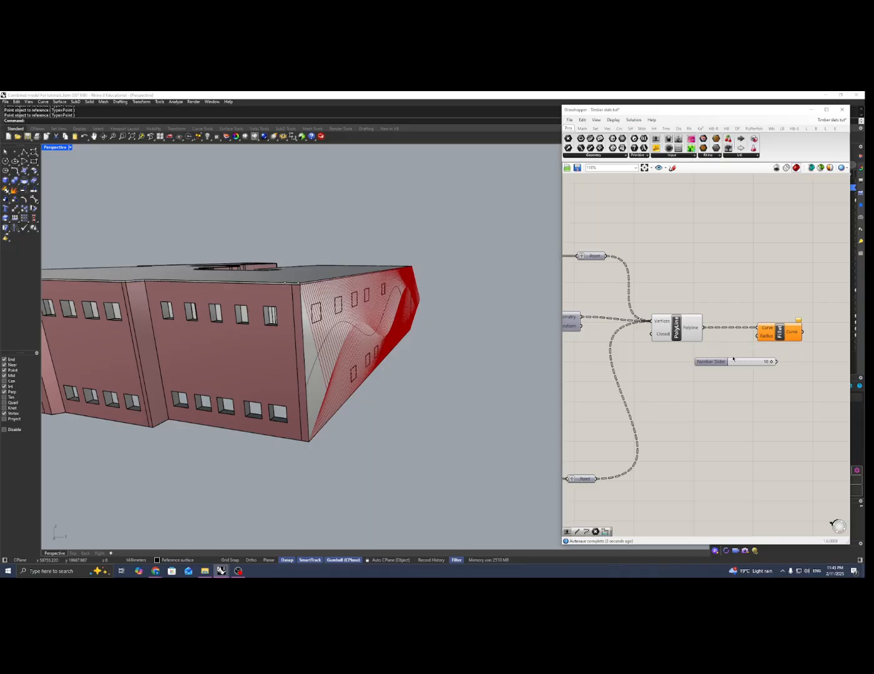
{"action": "key", "text": "Delete"}
Add a number slider of 50, connect it to the Fillet radius and raise it to 100
{"action": "double_click", "coordinate": [737, 361]}
{"action": "type", "text": "50"}
{"action": "key", "text": "Return"}
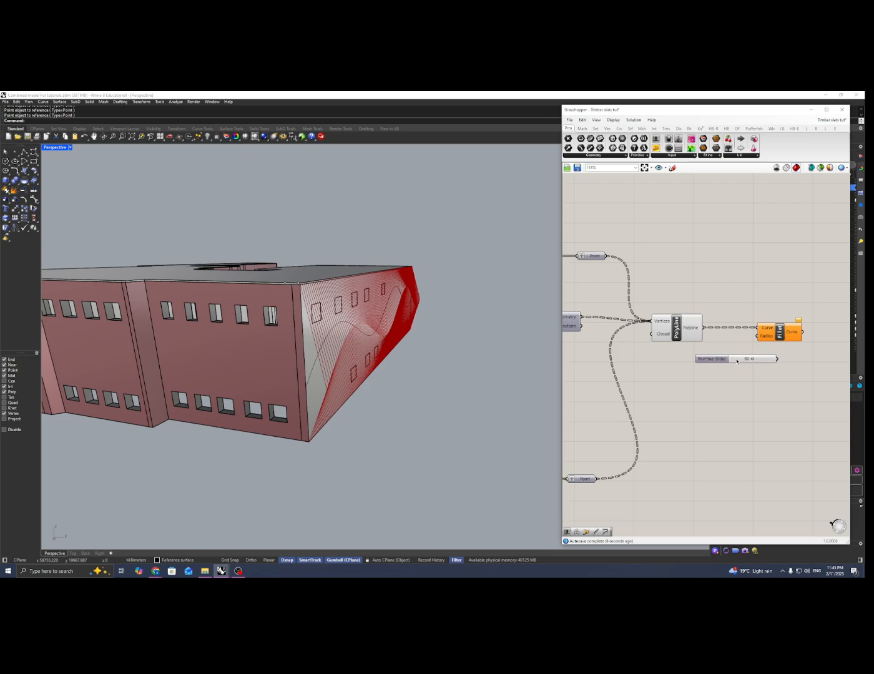
{"action": "left_click_drag", "start_coordinate": [756, 336], "coordinate": [758, 336]}
{"action": "right_click_drag", "start_coordinate": [340, 342], "coordinate": [393, 322]}
{"action": "left_click", "coordinate": [780, 332]}
{"action": "scroll", "coordinate": [384, 340], "scroll_direction": "up", "scroll_amount": 6}
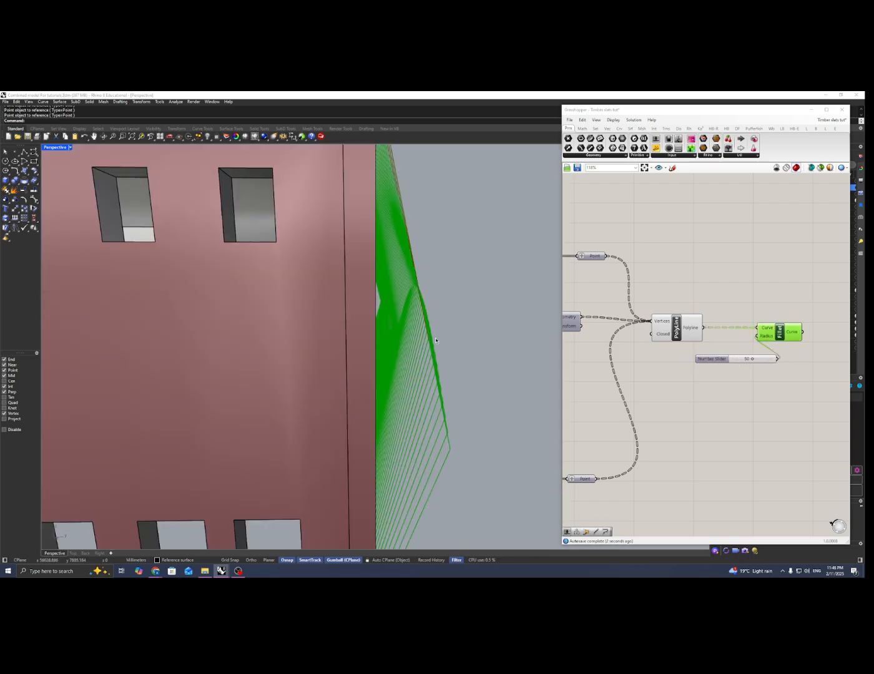
{"action": "left_click_drag", "start_coordinate": [754, 360], "coordinate": [769, 360]}
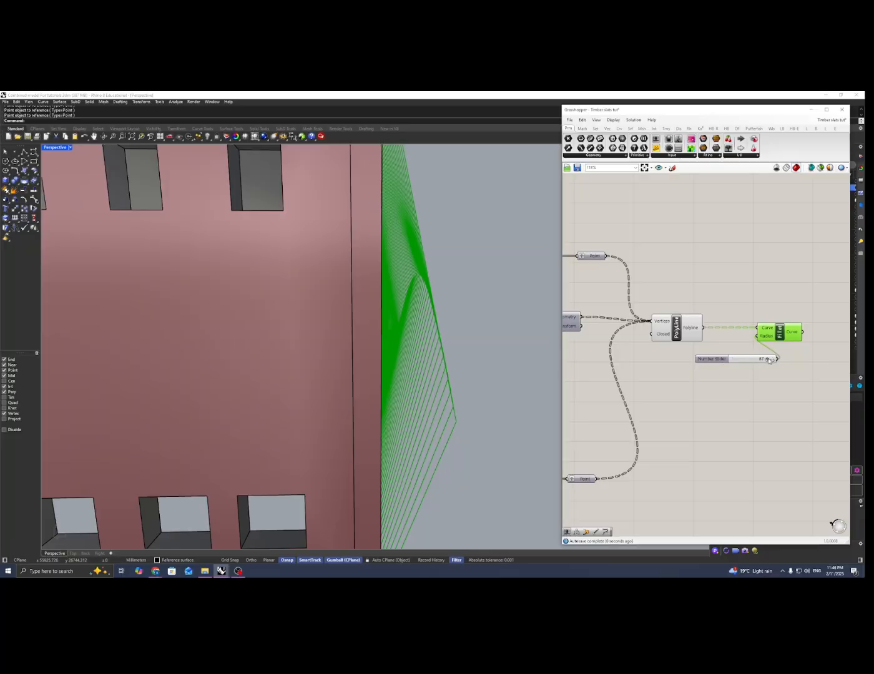
Turn off the preview of the PolyLine component
{"action": "left_click", "coordinate": [687, 322]}
{"action": "right_click", "coordinate": [689, 319]}
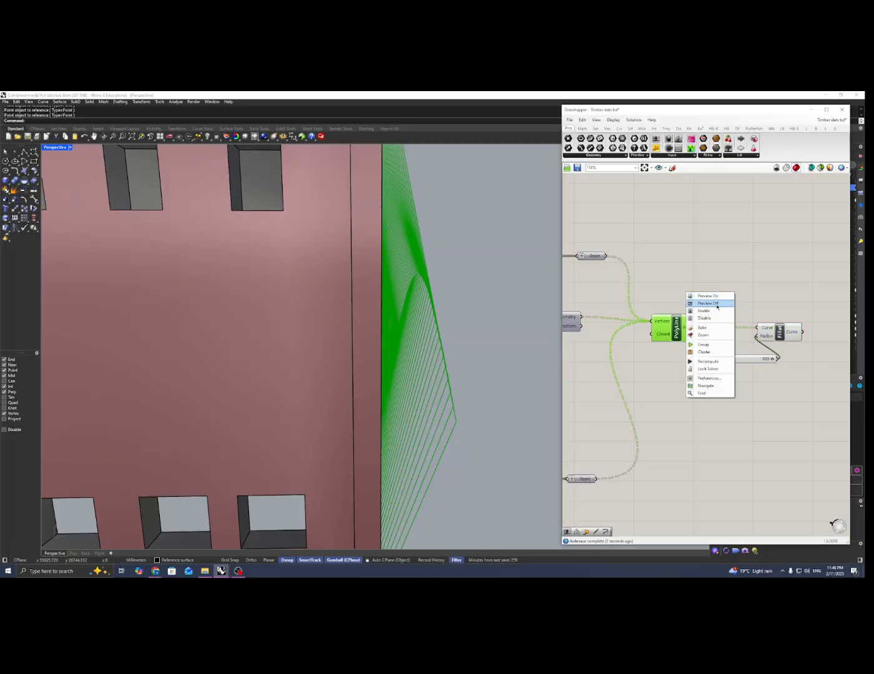
{"action": "left_click", "coordinate": [713, 304]}
Add a number slider of 1000 and connect it to the Fillet radius in place of the 100 slider
{"action": "double_click", "coordinate": [723, 397]}
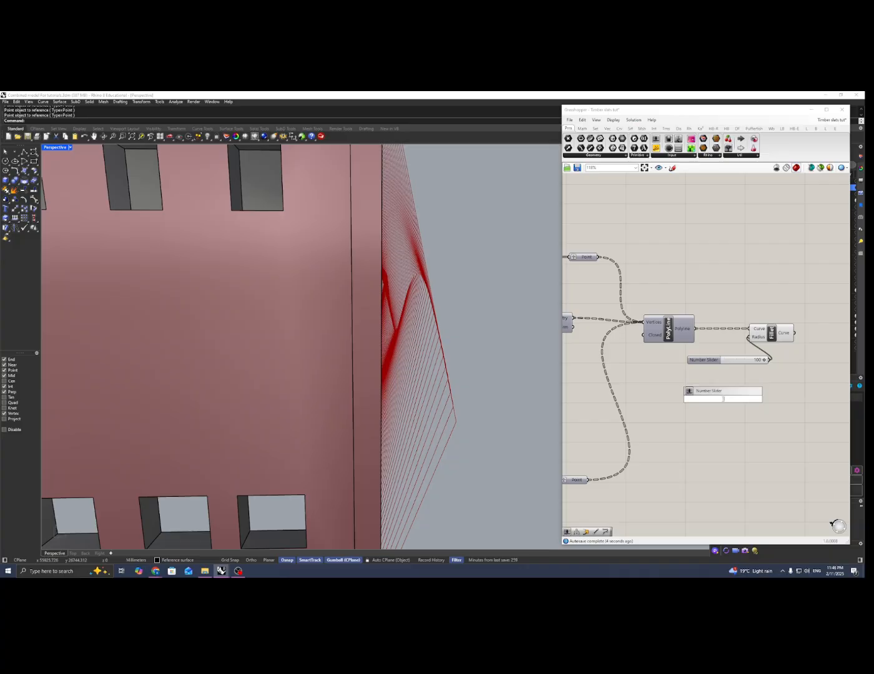
{"action": "type", "text": "1000"}
{"action": "key", "text": "Return"}
{"action": "left_click_drag", "start_coordinate": [764, 399], "coordinate": [674, 369]}
{"action": "left_click", "coordinate": [771, 342]}
{"action": "right_click_drag", "start_coordinate": [411, 344], "coordinate": [392, 347]}
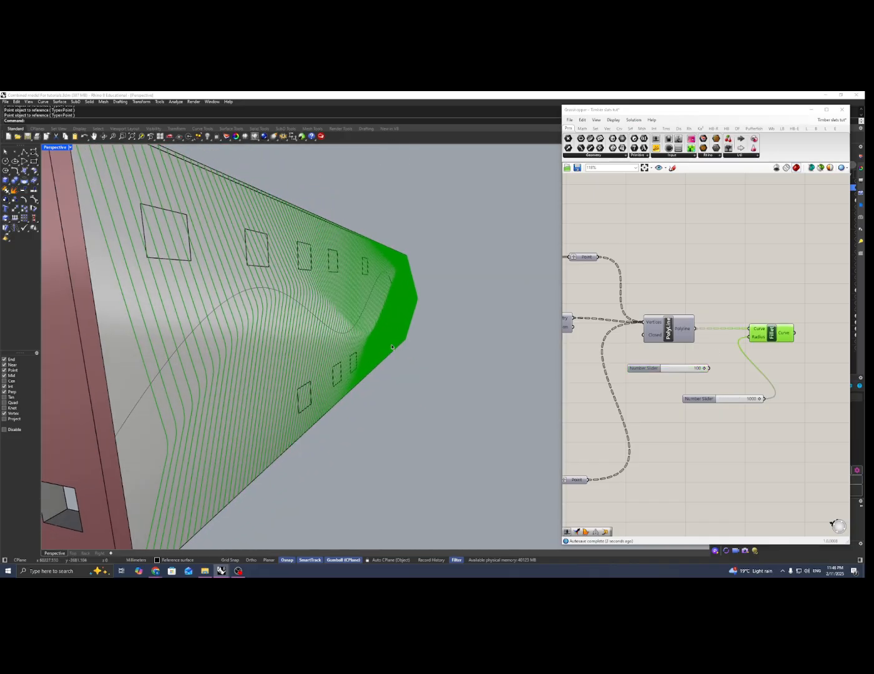
{"action": "scroll", "coordinate": [329, 322], "scroll_direction": "up", "scroll_amount": 4}
{"action": "right_click_drag", "start_coordinate": [330, 323], "coordinate": [357, 246]}
{"action": "right_click_drag", "start_coordinate": [406, 287], "coordinate": [369, 322]}
{"action": "scroll", "coordinate": [369, 323], "scroll_direction": "down", "scroll_amount": 8}
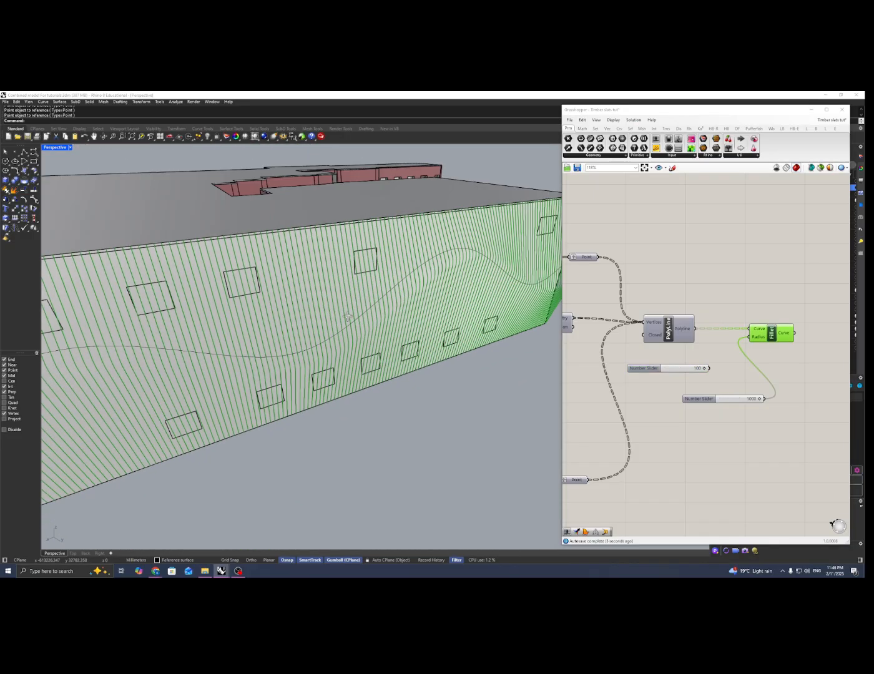
Delete the disconnected number slider of 100
{"action": "left_click", "coordinate": [729, 375]}
{"action": "right_click_drag", "start_coordinate": [727, 376], "coordinate": [724, 374]}
{"action": "left_click_drag", "start_coordinate": [708, 354], "coordinate": [686, 372]}
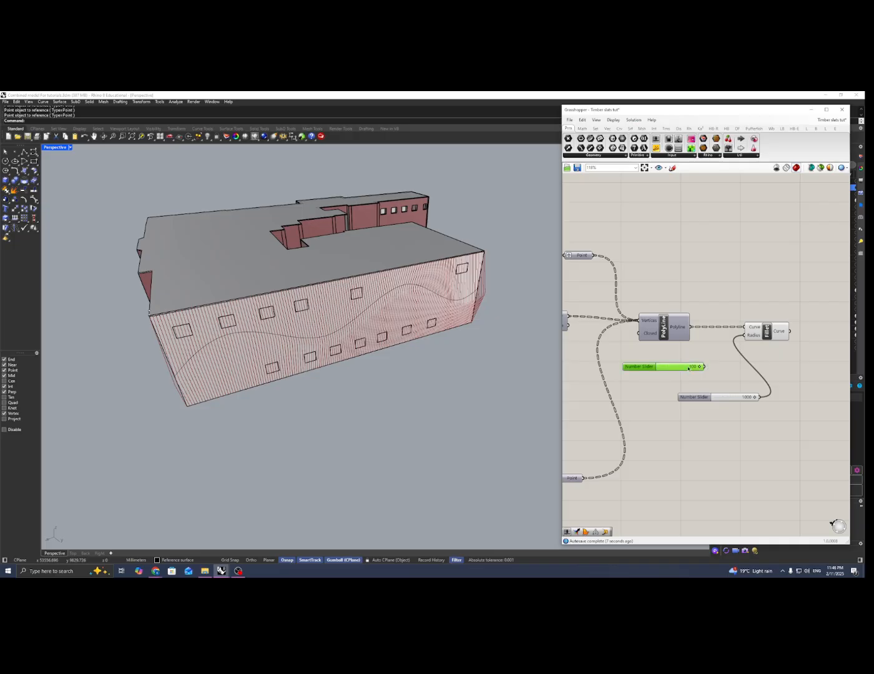
{"action": "key", "text": "Delete"}
{"action": "scroll", "coordinate": [703, 353], "scroll_direction": "down", "scroll_amount": 1}
{"action": "right_click_drag", "start_coordinate": [697, 356], "coordinate": [640, 350]}
{"action": "scroll", "coordinate": [640, 351], "scroll_direction": "up", "scroll_amount": 1}
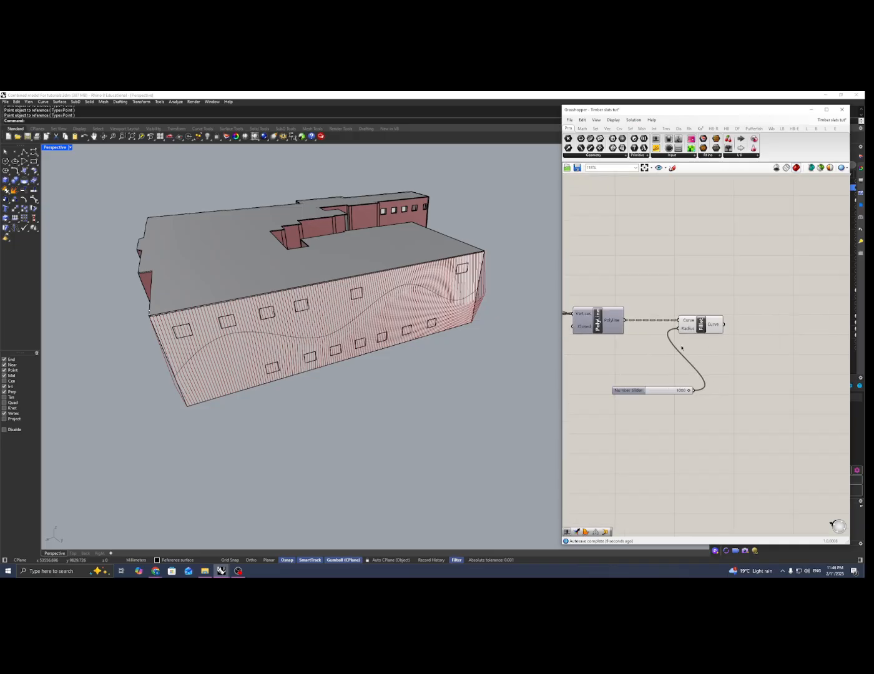
Examine the filleted slat curves along the façade and around the building's corner
{"action": "right_click_drag", "start_coordinate": [193, 324], "coordinate": [295, 243]}
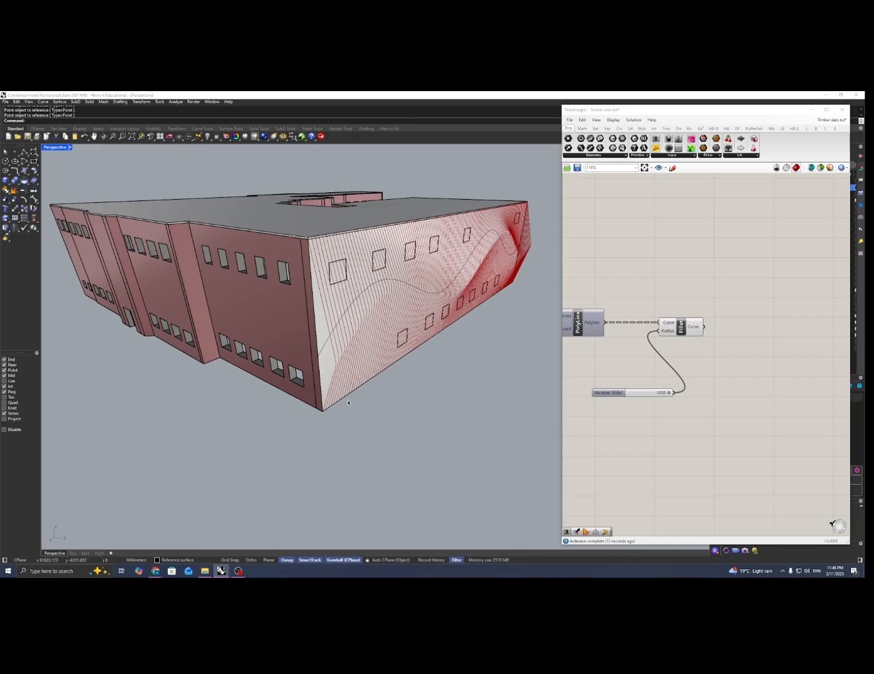
{"action": "right_click_drag", "start_coordinate": [348, 403], "coordinate": [286, 440]}
{"action": "scroll", "coordinate": [309, 425], "scroll_direction": "up", "scroll_amount": 5}
{"action": "scroll", "coordinate": [300, 427], "scroll_direction": "down", "scroll_amount": 4}
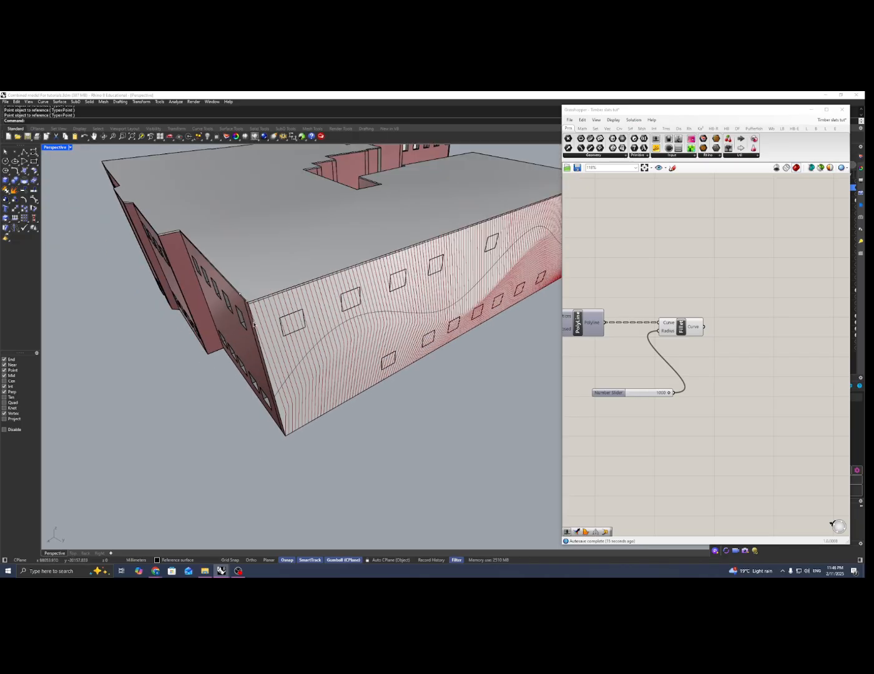
{"action": "scroll", "coordinate": [267, 410], "scroll_direction": "down", "scroll_amount": 5}
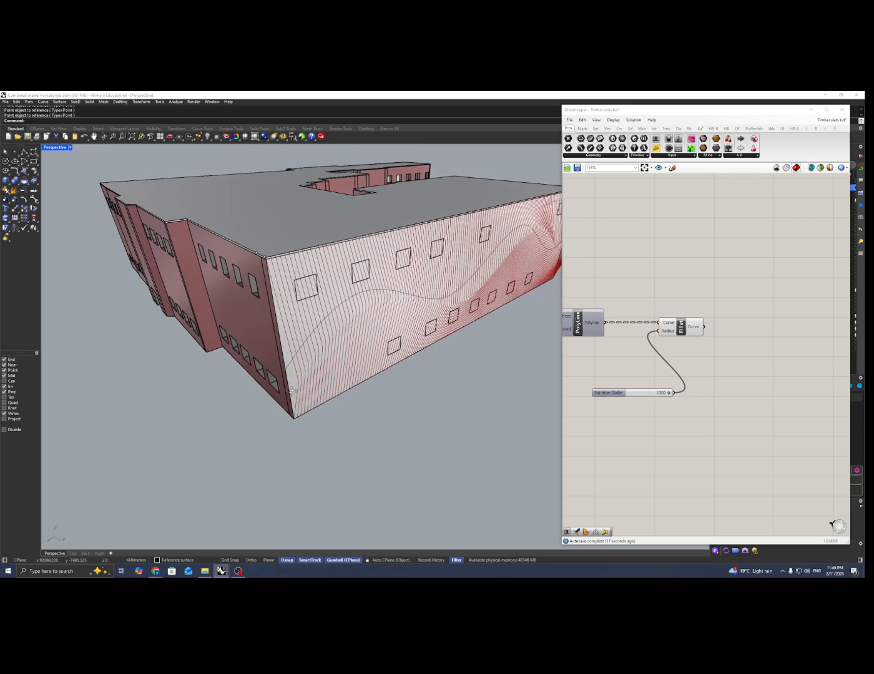
{"action": "right_click_drag", "start_coordinate": [266, 411], "coordinate": [303, 395]}
{"action": "scroll", "coordinate": [325, 431], "scroll_direction": "up", "scroll_amount": 8}
{"action": "scroll", "coordinate": [325, 419], "scroll_direction": "down", "scroll_amount": 5}
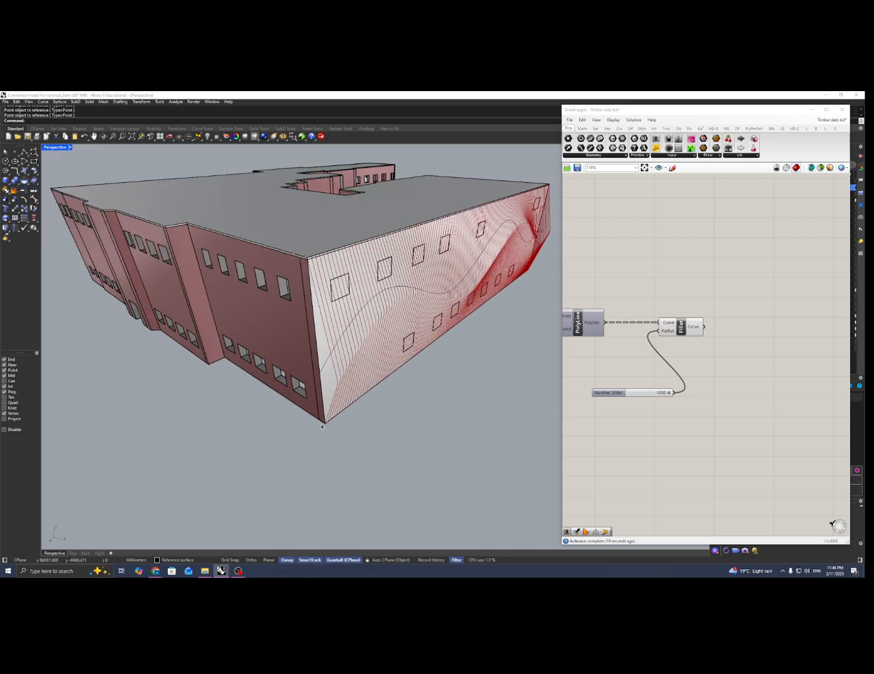
{"action": "right_click_drag", "start_coordinate": [332, 403], "coordinate": [309, 435]}
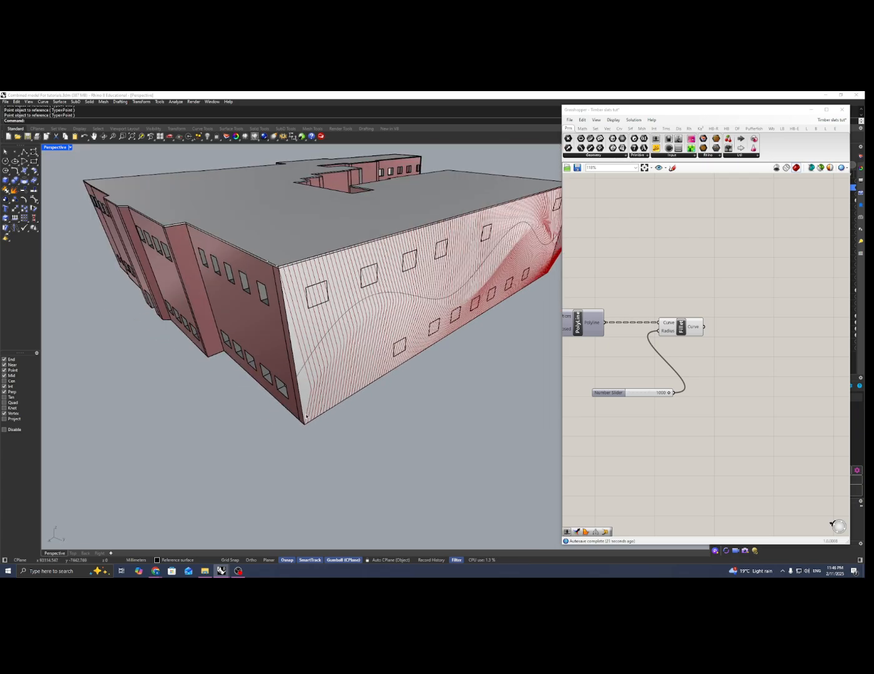
Add a Perp Frame component and place it beside the Fillet component
{"action": "right_click_drag", "start_coordinate": [313, 378], "coordinate": [290, 357]}
{"action": "scroll", "coordinate": [293, 343], "scroll_direction": "down", "scroll_amount": 3}
{"action": "right_click_drag", "start_coordinate": [739, 353], "coordinate": [732, 352]}
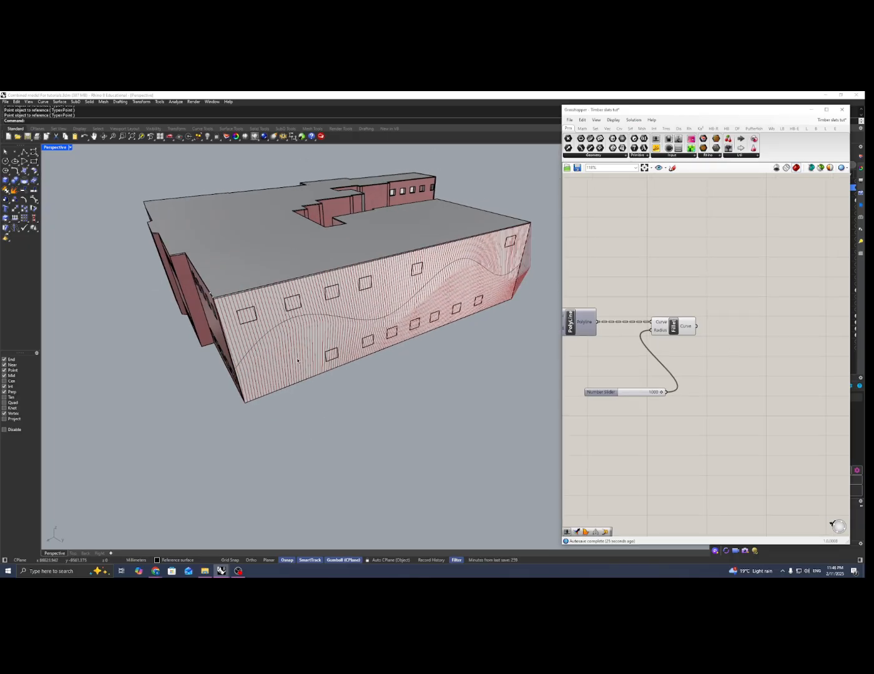
{"action": "right_click_drag", "start_coordinate": [202, 367], "coordinate": [255, 376]}
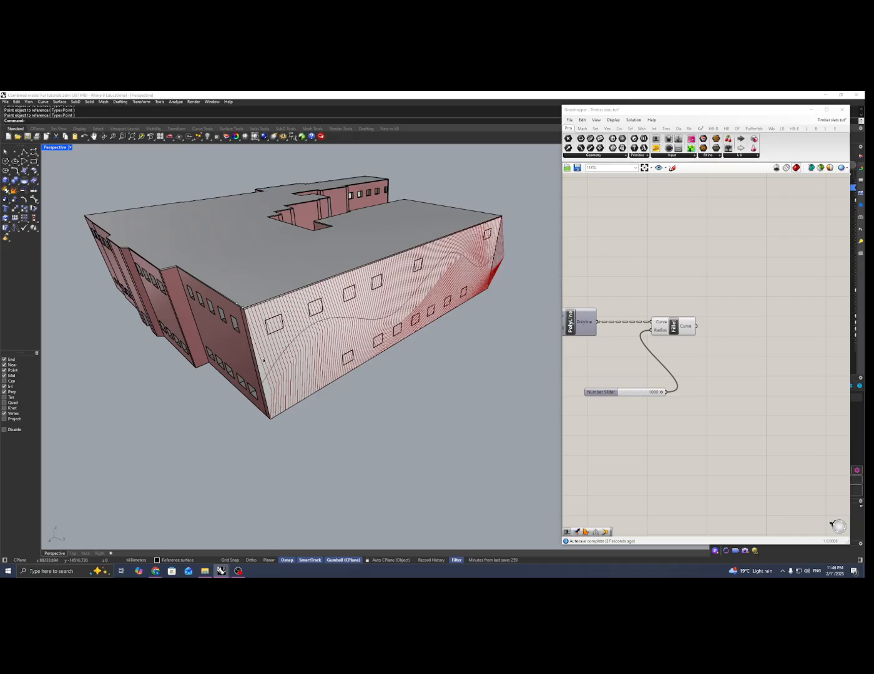
{"action": "right_click_drag", "start_coordinate": [734, 359], "coordinate": [718, 353]}
{"action": "double_click", "coordinate": [735, 330]}
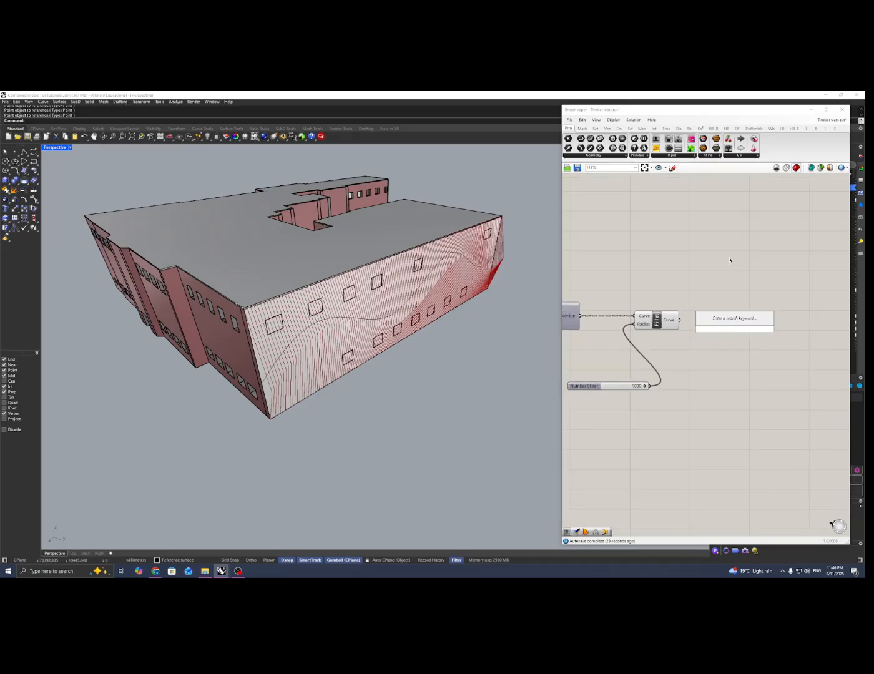
{"action": "type", "text": "perp"}
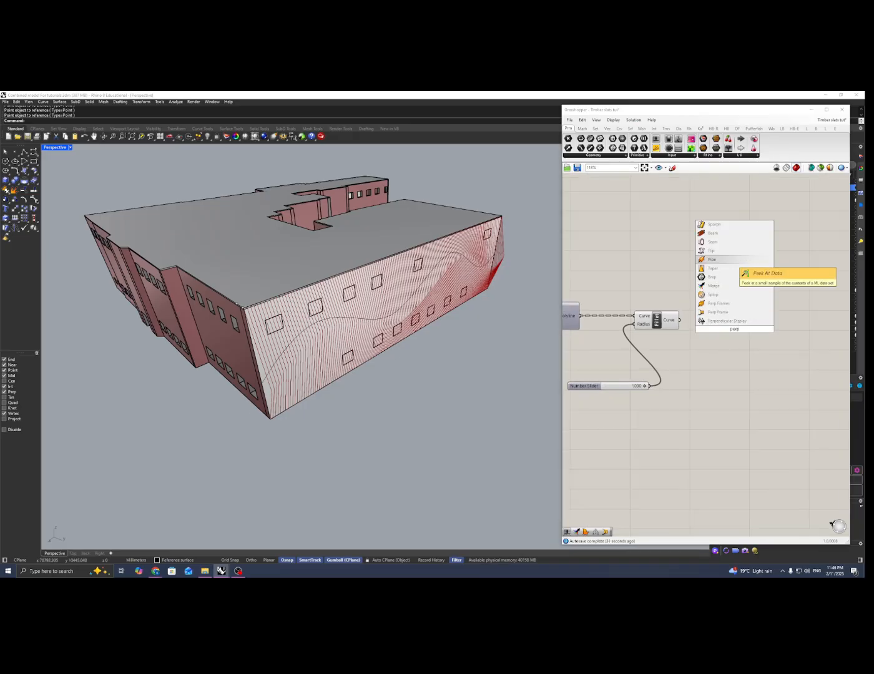
{"action": "left_click", "coordinate": [724, 312]}
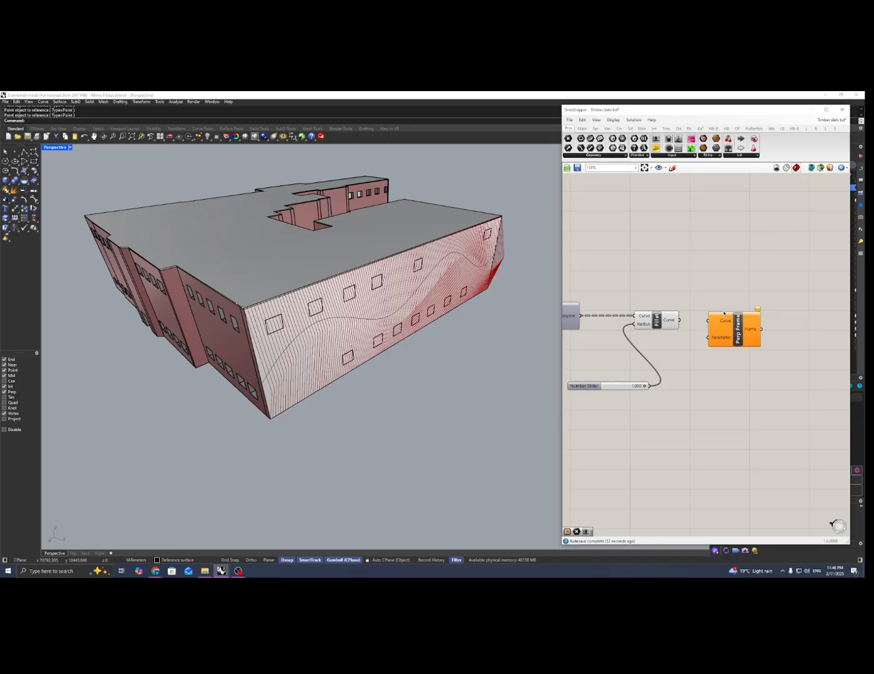
{"action": "scroll", "coordinate": [735, 302], "scroll_direction": "up", "scroll_amount": 1}
{"action": "right_click_drag", "start_coordinate": [735, 316], "coordinate": [712, 298]}
{"action": "left_click_drag", "start_coordinate": [709, 313], "coordinate": [749, 307]}
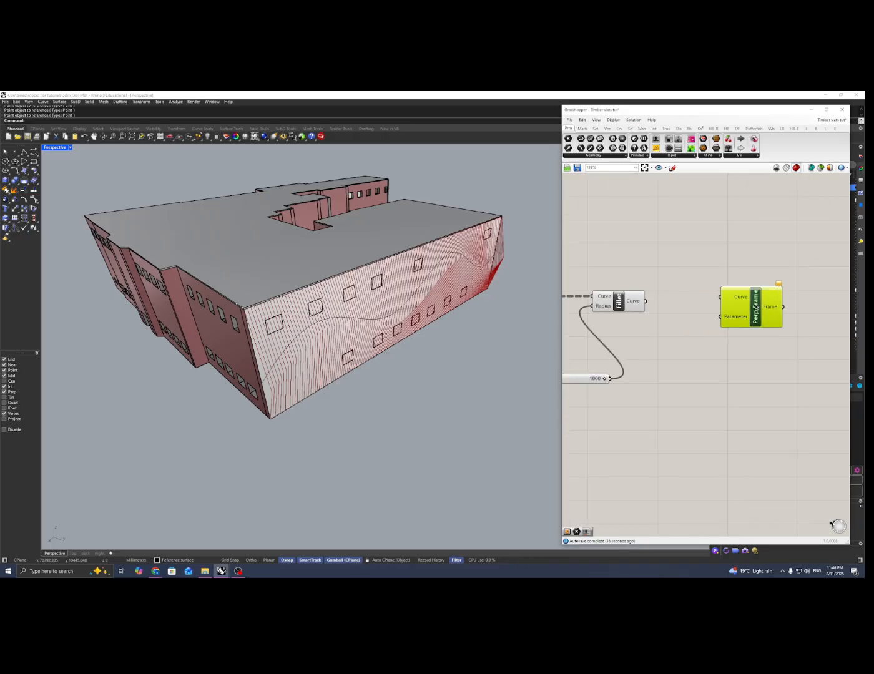
Connect the Fillet curves to Perp Frame's Curve input and reparameterize that input
{"action": "right_click_drag", "start_coordinate": [748, 307], "coordinate": [725, 303]}
{"action": "left_click_drag", "start_coordinate": [627, 298], "coordinate": [737, 300]}
{"action": "right_click", "coordinate": [741, 297]}
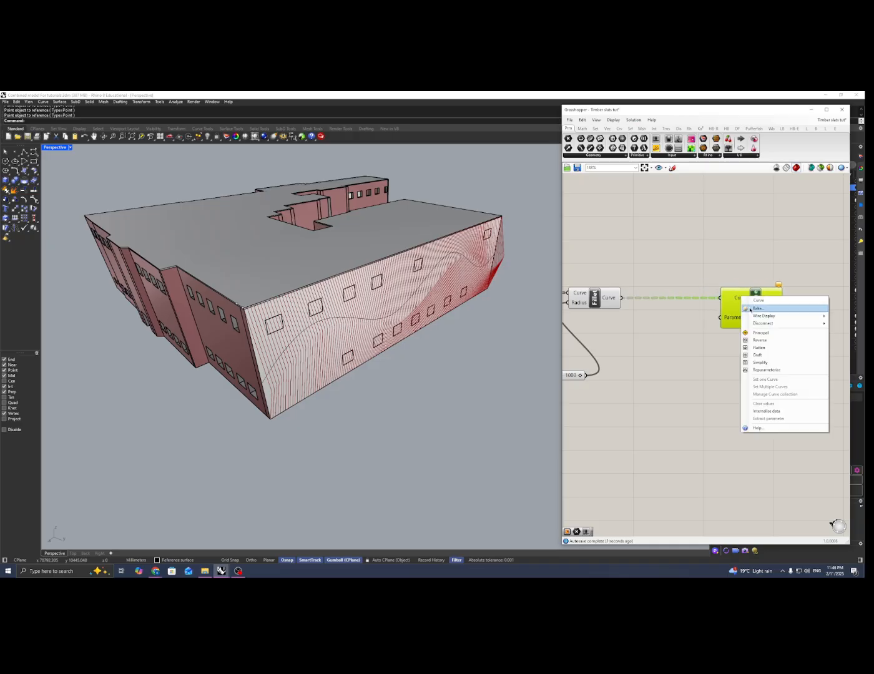
{"action": "left_click", "coordinate": [764, 371]}
{"action": "left_click_drag", "start_coordinate": [765, 317], "coordinate": [773, 318]}
{"action": "right_click_drag", "start_coordinate": [752, 331], "coordinate": [738, 329]}
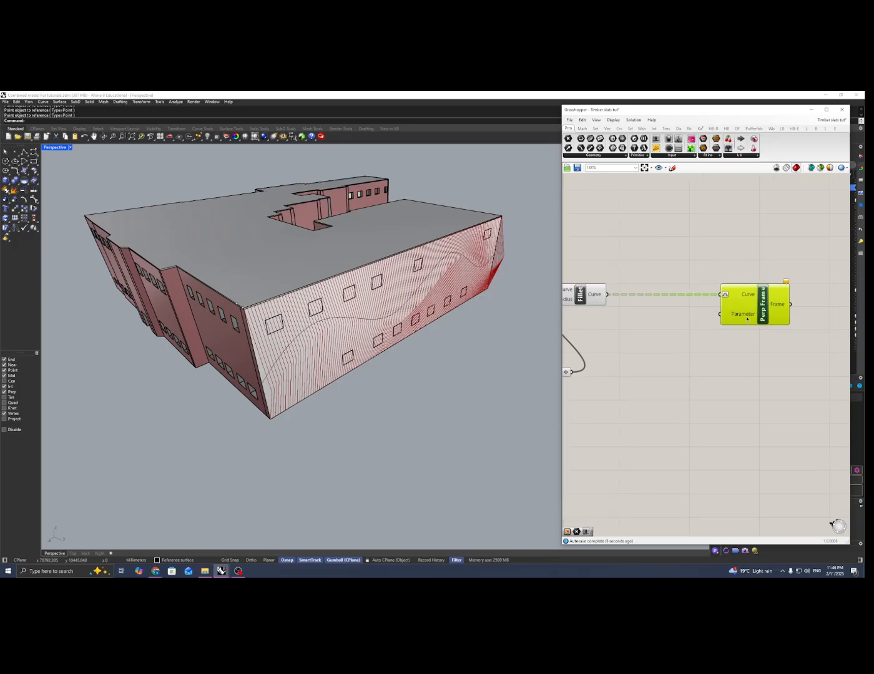
Add a number slider of 1 and connect it to Perp Frame's Parameter input
{"action": "double_click", "coordinate": [656, 326]}
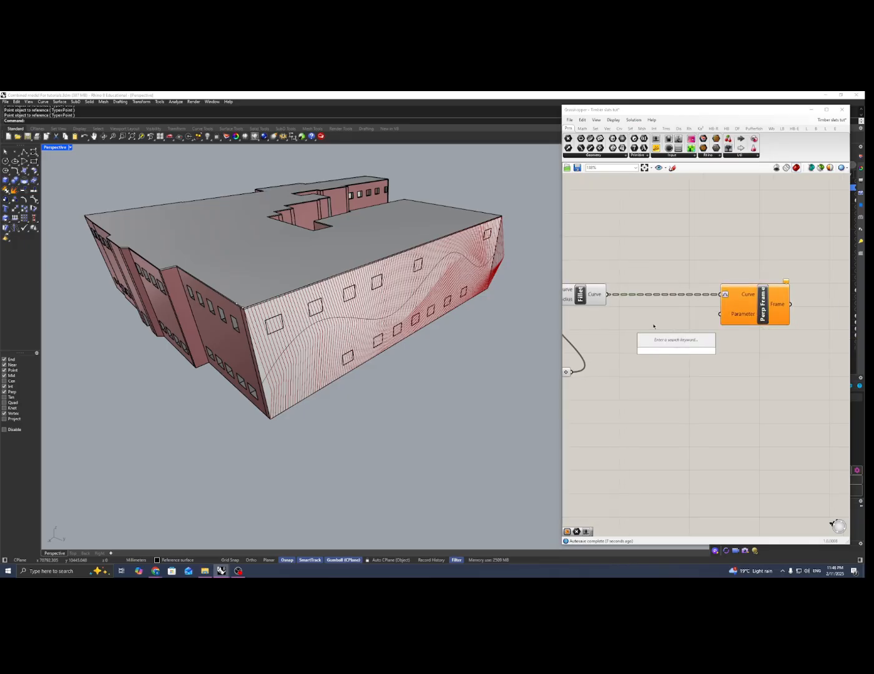
{"action": "type", "text": "1"}
{"action": "key", "text": "Return"}
{"action": "left_click_drag", "start_coordinate": [685, 354], "coordinate": [721, 314]}
{"action": "right_click_drag", "start_coordinate": [768, 313], "coordinate": [707, 324]}
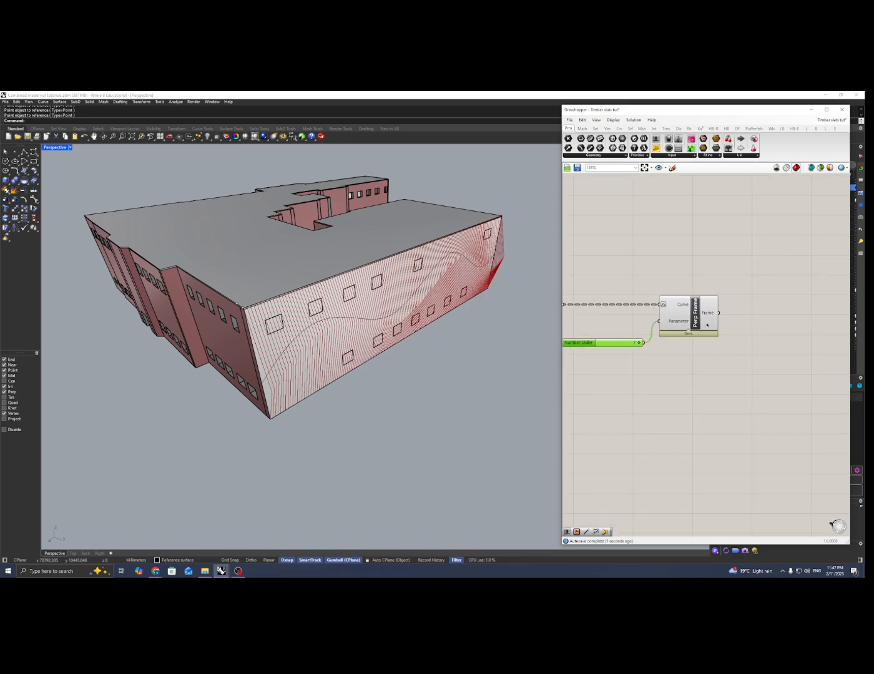
Add a Rectangle component and connect the Perp Frame output to its Plane input
{"action": "double_click", "coordinate": [762, 321]}
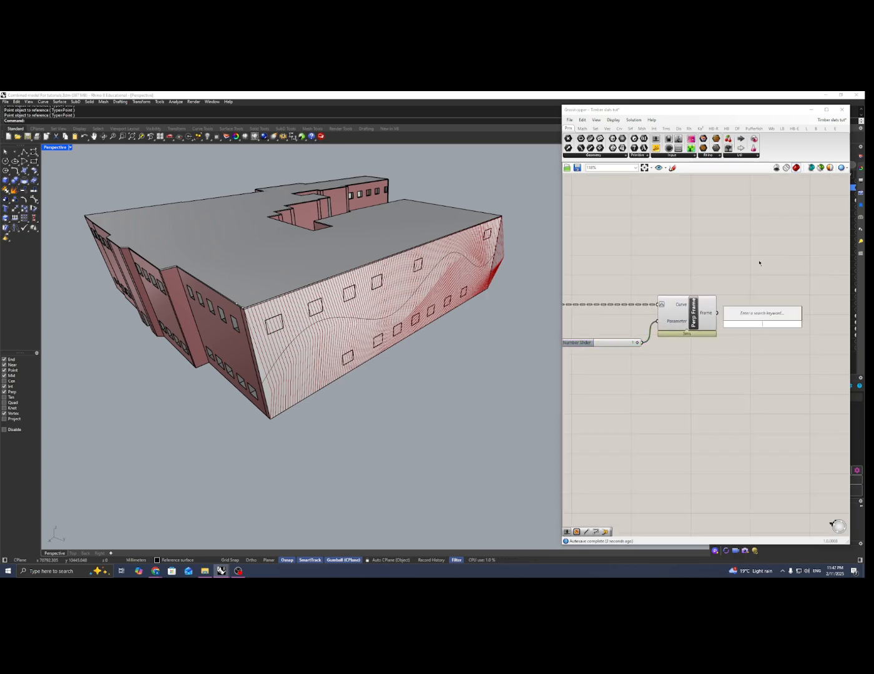
{"action": "type", "text": "rect"}
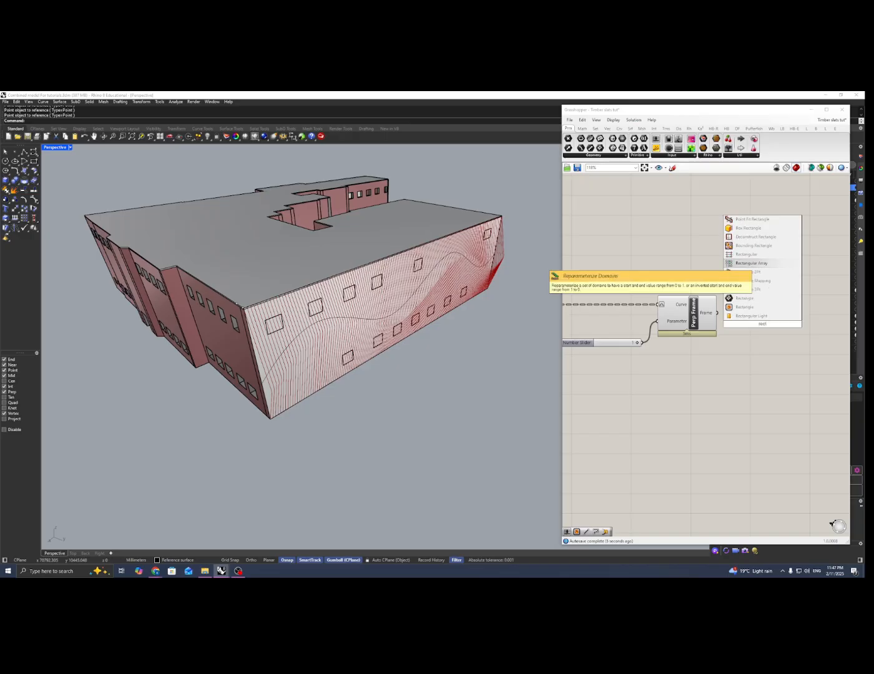
{"action": "left_click", "coordinate": [776, 307]}
{"action": "right_click_drag", "start_coordinate": [776, 304], "coordinate": [739, 289]}
{"action": "left_click_drag", "start_coordinate": [722, 308], "coordinate": [739, 304]}
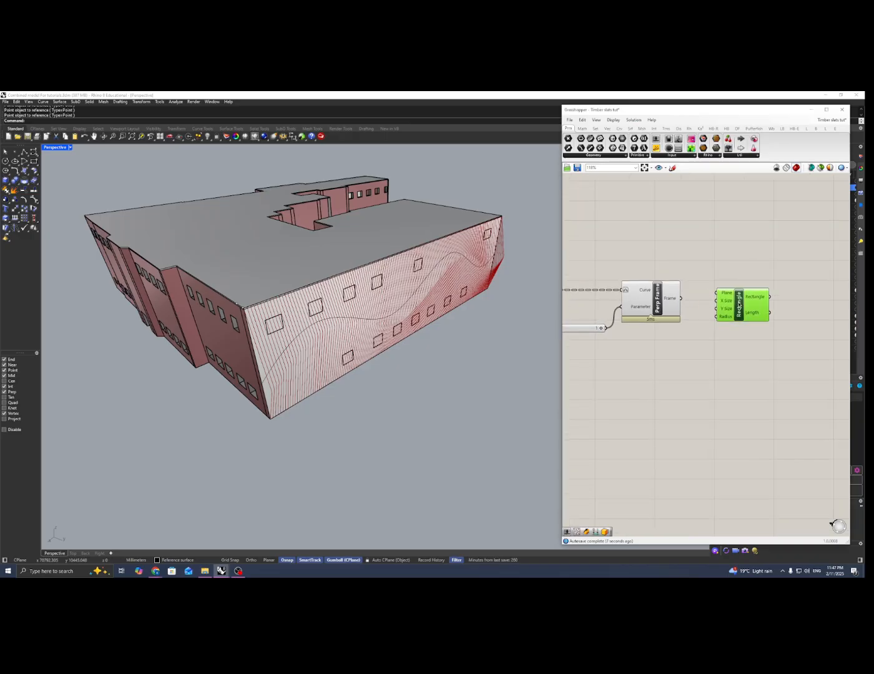
{"action": "right_click_drag", "start_coordinate": [704, 272], "coordinate": [681, 263]}
{"action": "left_click_drag", "start_coordinate": [716, 298], "coordinate": [692, 290]}
{"action": "left_click_drag", "start_coordinate": [715, 301], "coordinate": [738, 328]}
Add a number slider of 100 and connect it to the Rectangle's X Size and Y Size
{"action": "double_click", "coordinate": [674, 367]}
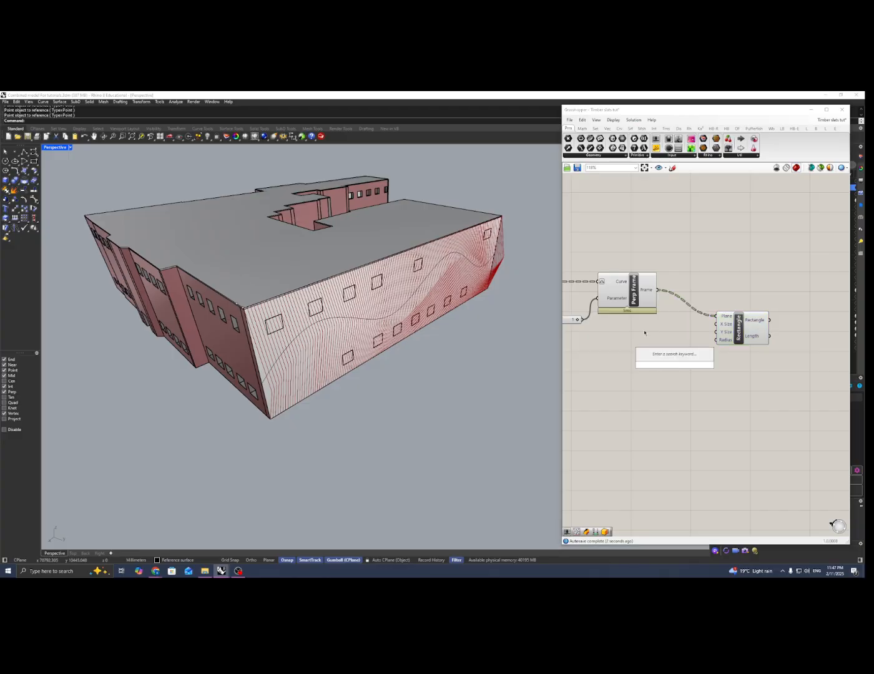
{"action": "type", "text": "100"}
{"action": "key", "text": "Return"}
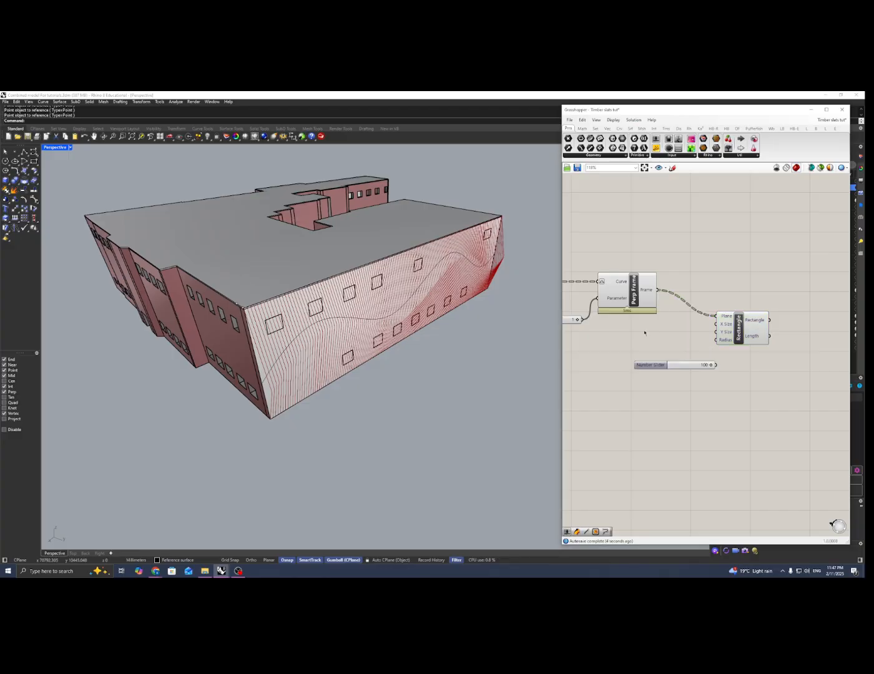
{"action": "left_click_drag", "start_coordinate": [687, 372], "coordinate": [715, 325]}
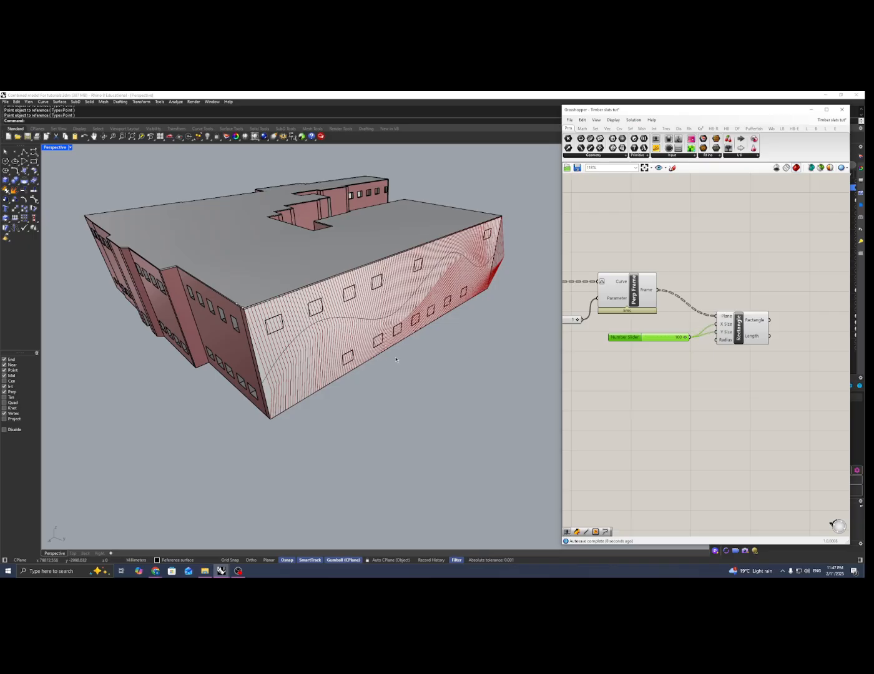
Examine the rectangle profiles at the lower ends of the slat curves along the façade's bottom edge
{"action": "scroll", "coordinate": [251, 430], "scroll_direction": "up", "scroll_amount": 8}
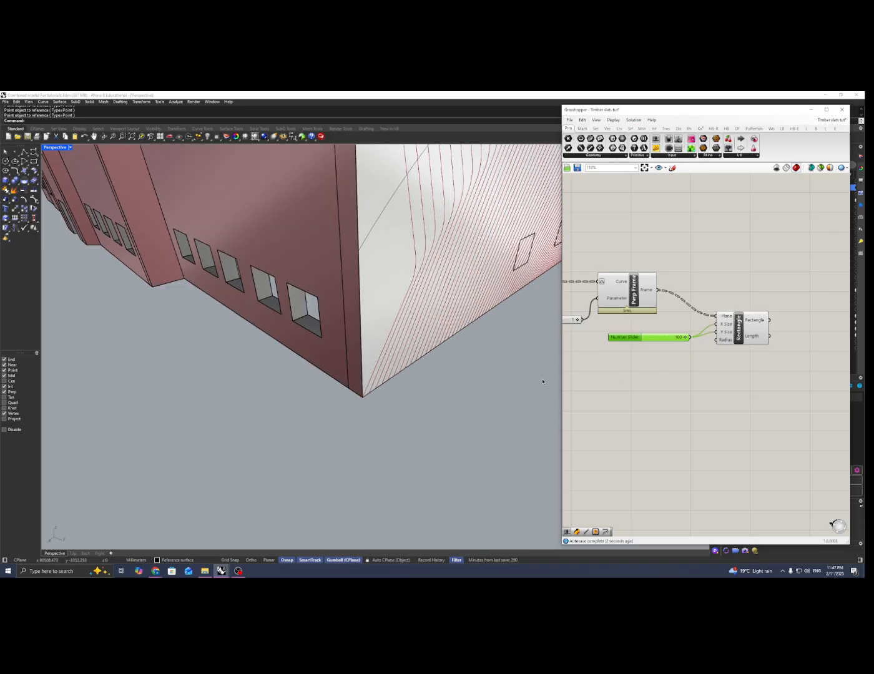
{"action": "left_click", "coordinate": [756, 324]}
{"action": "scroll", "coordinate": [376, 390], "scroll_direction": "up", "scroll_amount": 4}
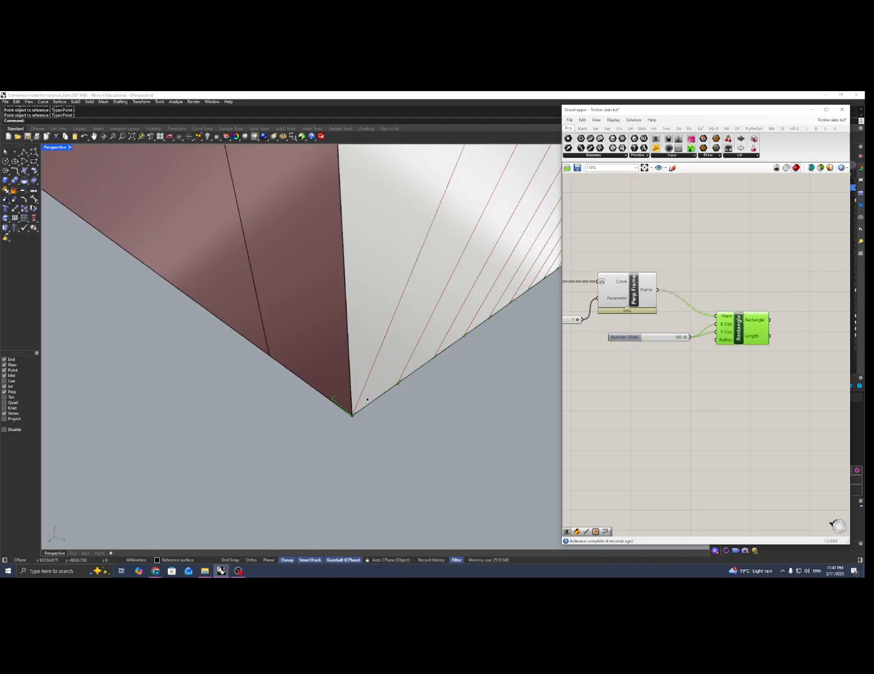
{"action": "scroll", "coordinate": [375, 390], "scroll_direction": "down", "scroll_amount": 4}
{"action": "scroll", "coordinate": [386, 391], "scroll_direction": "down", "scroll_amount": 8}
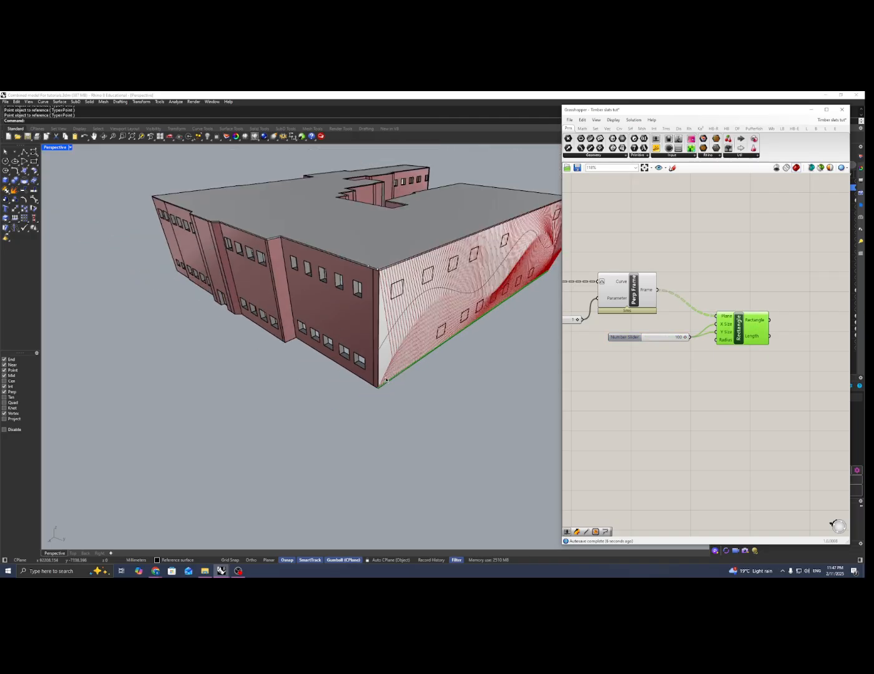
{"action": "right_click_drag", "start_coordinate": [399, 360], "coordinate": [325, 382]}
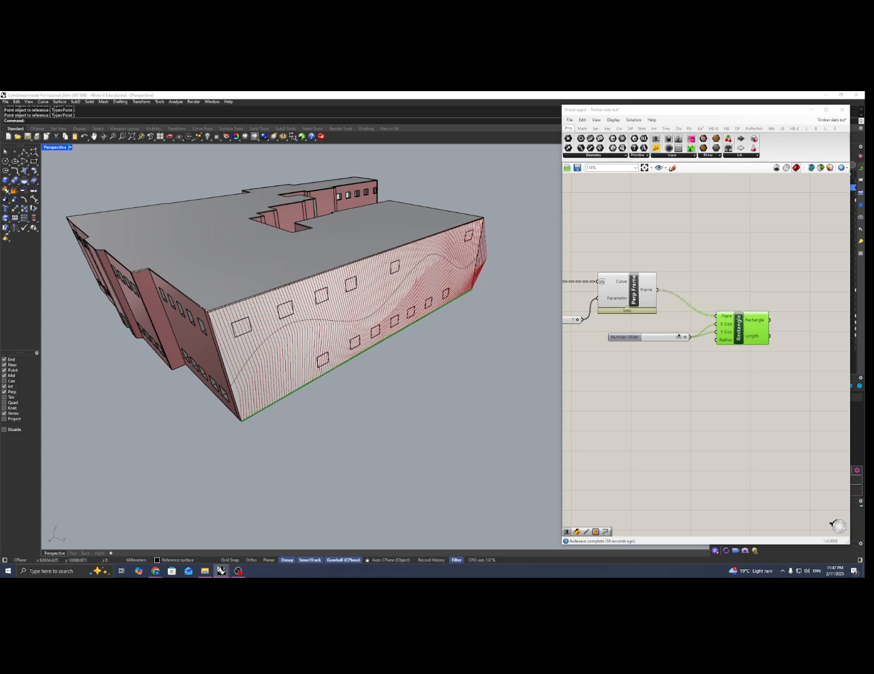
{"action": "right_click", "coordinate": [706, 356]}
{"action": "left_click", "coordinate": [785, 333]}
{"action": "right_click_drag", "start_coordinate": [785, 333], "coordinate": [778, 333]}
Add a Sweep1 component and place it after the Rectangle component
{"action": "scroll", "coordinate": [730, 340], "scroll_direction": "down", "scroll_amount": 3}
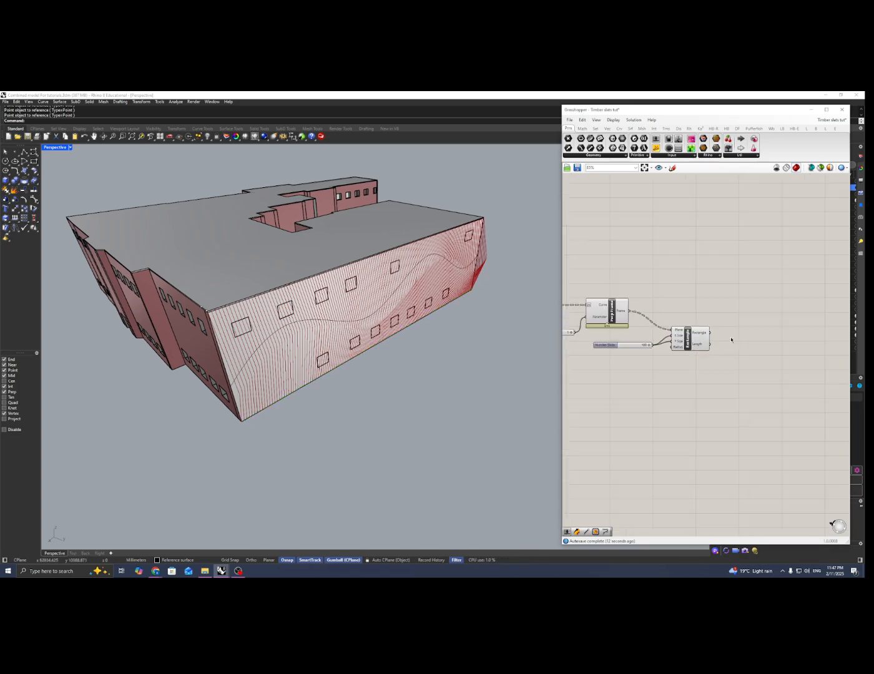
{"action": "double_click", "coordinate": [720, 344]}
{"action": "type", "text": "sweep"}
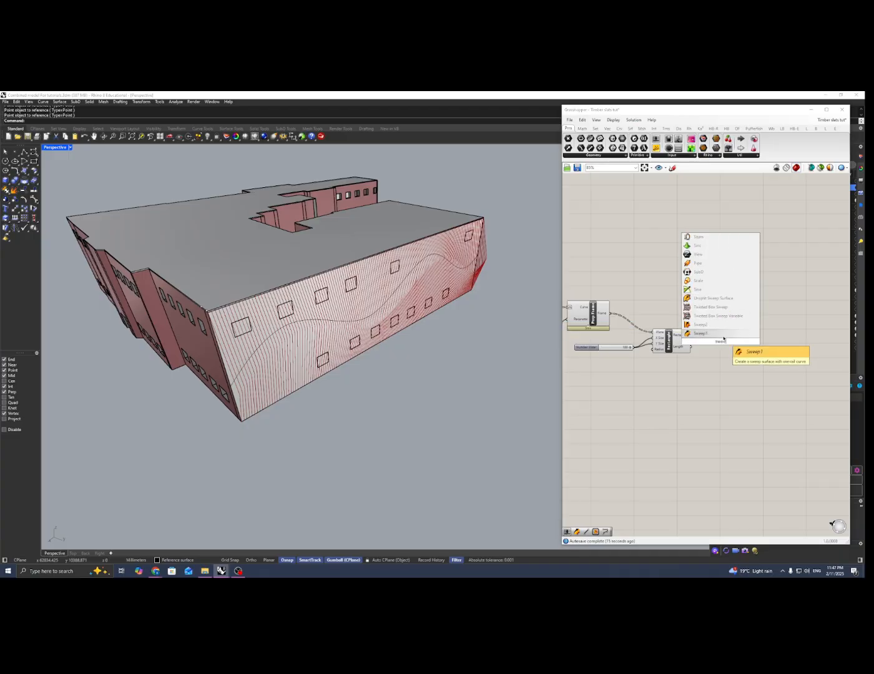
{"action": "key", "text": "Return"}
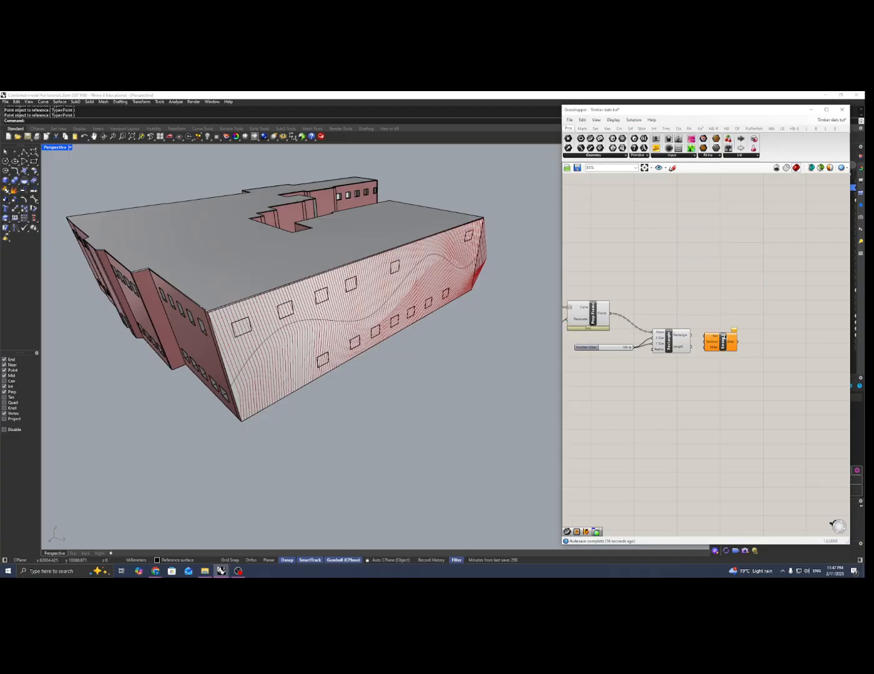
{"action": "scroll", "coordinate": [712, 339], "scroll_direction": "up", "scroll_amount": 3}
{"action": "right_click_drag", "start_coordinate": [710, 339], "coordinate": [724, 343]}
{"action": "left_click_drag", "start_coordinate": [782, 337], "coordinate": [777, 332]}
{"action": "scroll", "coordinate": [681, 302], "scroll_direction": "down", "scroll_amount": 3}
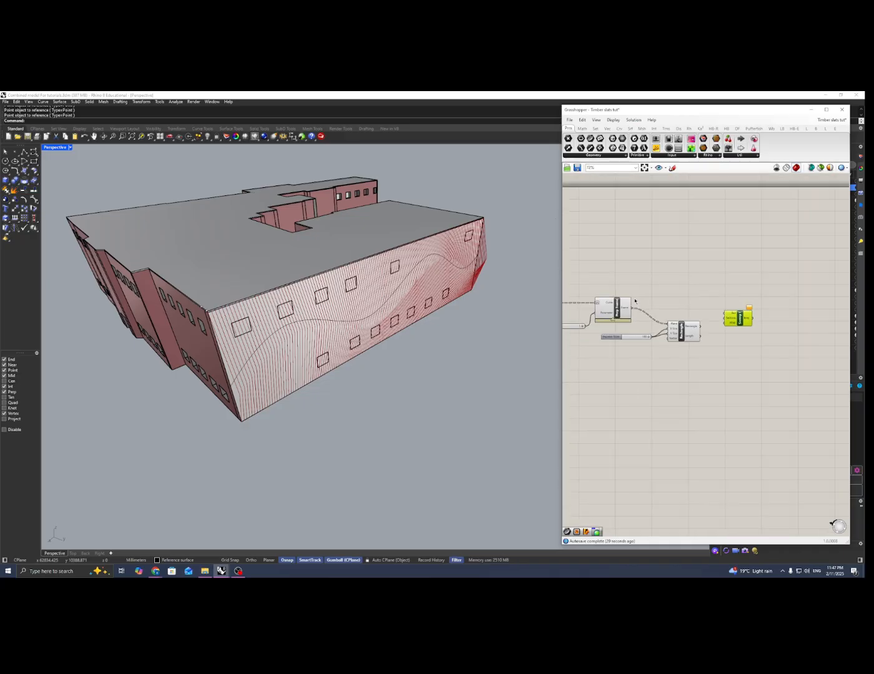
Connect the Fillet curves to Sweep1's Rail input and the Rectangle output to its Sections input
{"action": "right_click_drag", "start_coordinate": [672, 305], "coordinate": [754, 316]}
{"action": "scroll", "coordinate": [611, 322], "scroll_direction": "up", "scroll_amount": 1}
{"action": "left_click", "coordinate": [611, 322]}
{"action": "scroll", "coordinate": [602, 321], "scroll_direction": "down", "scroll_amount": 2}
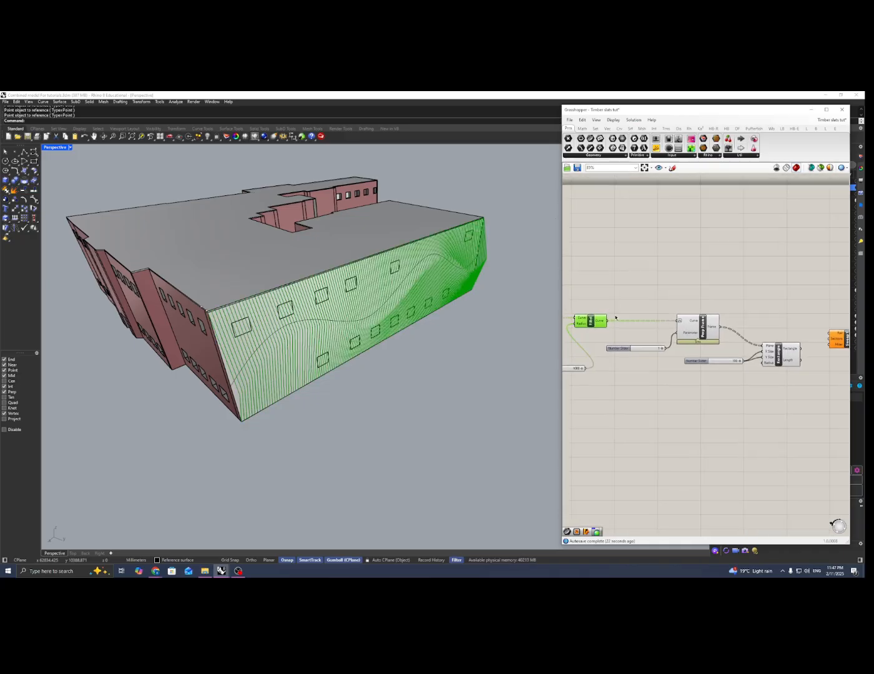
{"action": "left_click", "coordinate": [596, 324]}
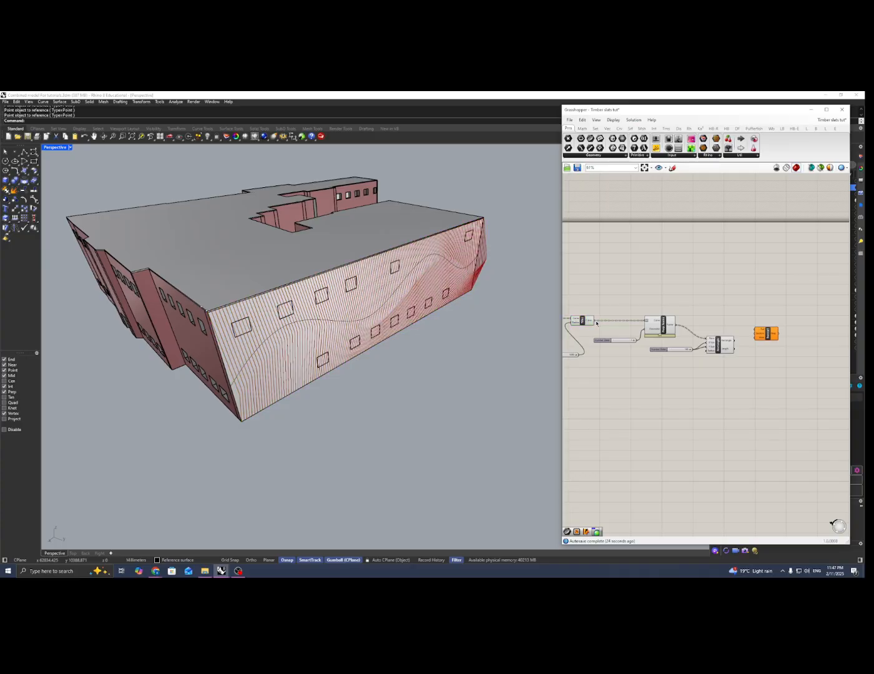
{"action": "left_click_drag", "start_coordinate": [657, 310], "coordinate": [761, 334]}
{"action": "left_click", "coordinate": [767, 332]}
{"action": "scroll", "coordinate": [768, 333], "scroll_direction": "up", "scroll_amount": 5}
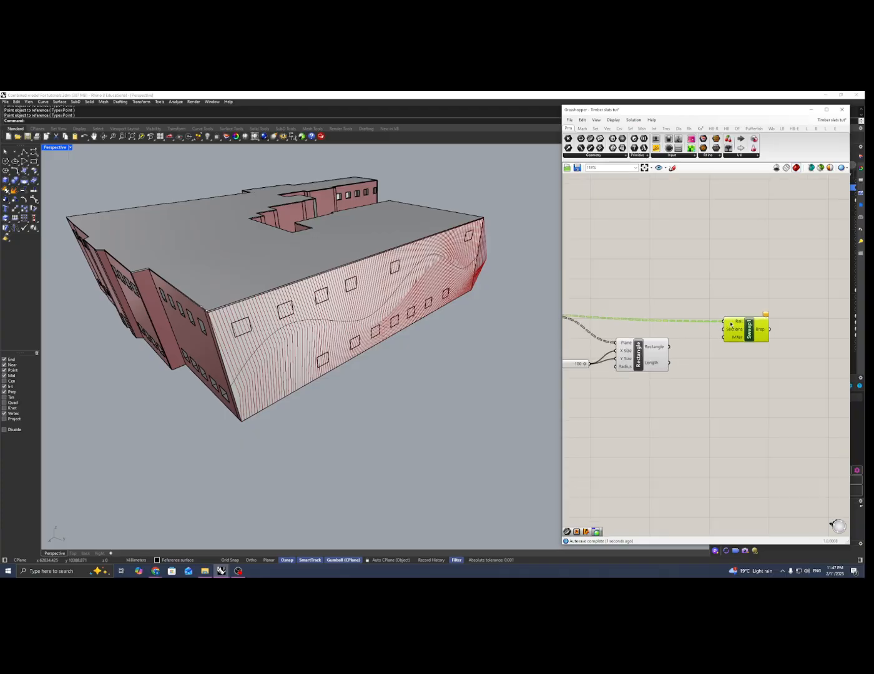
{"action": "left_click_drag", "start_coordinate": [659, 353], "coordinate": [751, 336]}
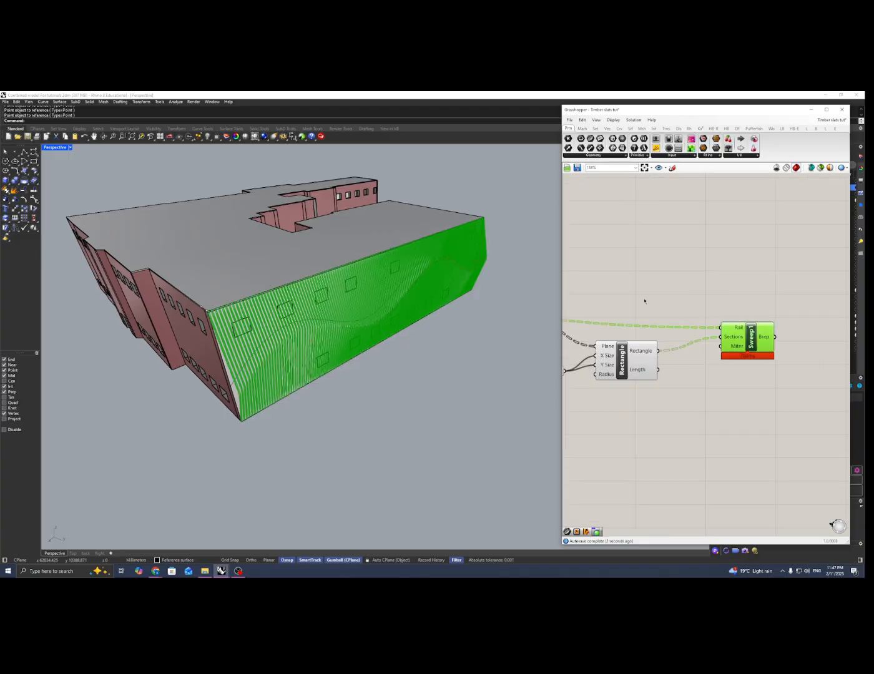
{"action": "left_click", "coordinate": [739, 295]}
{"action": "right_click_drag", "start_coordinate": [327, 329], "coordinate": [353, 309]}
Add a Custom Preview component and connect the Sweep1 Brep output to its Geometry input
{"action": "right_click_drag", "start_coordinate": [759, 298], "coordinate": [687, 294]}
{"action": "double_click", "coordinate": [720, 283]}
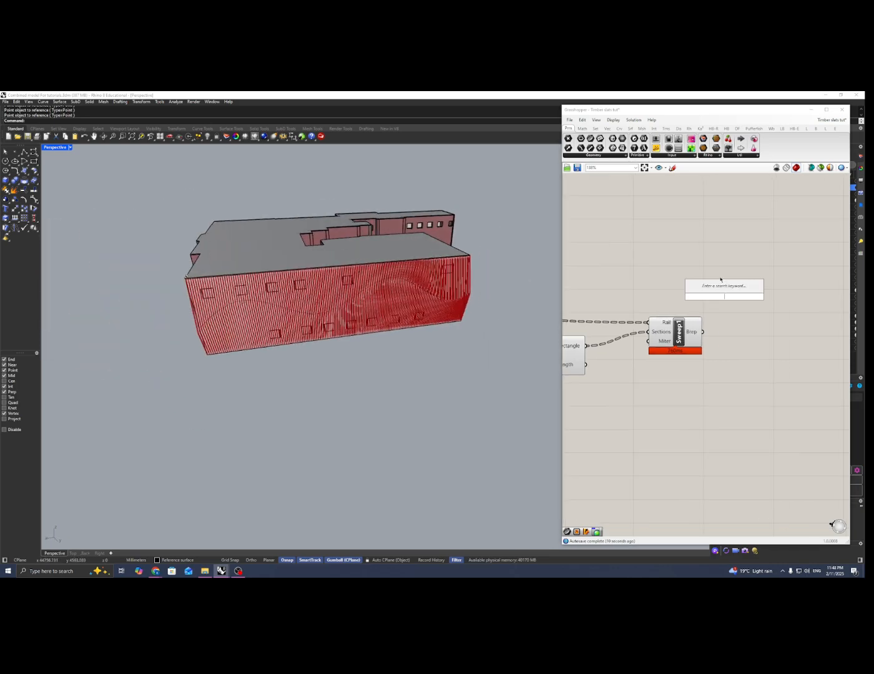
{"action": "type", "text": "cust"}
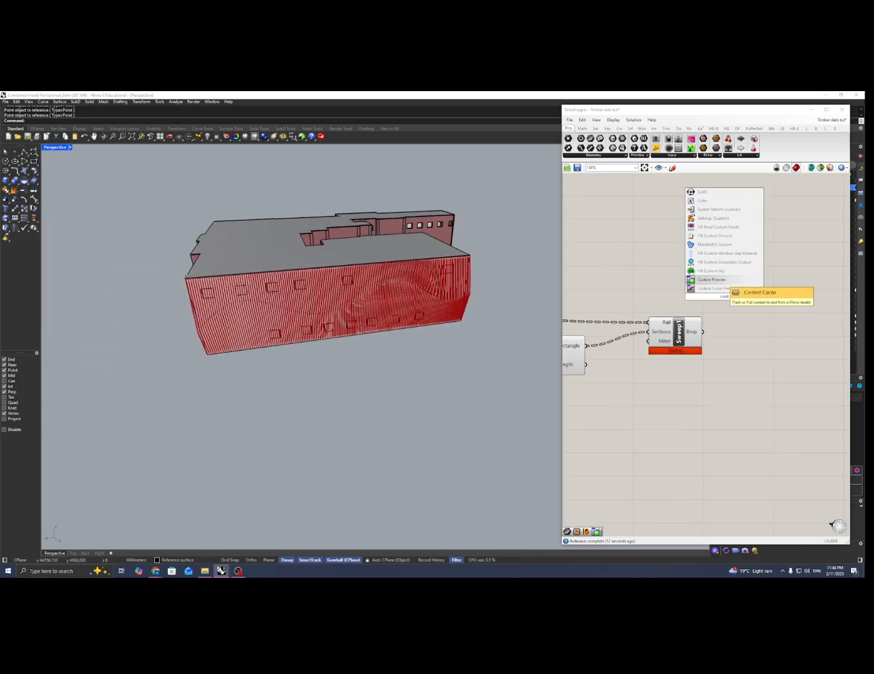
{"action": "left_click", "coordinate": [712, 281]}
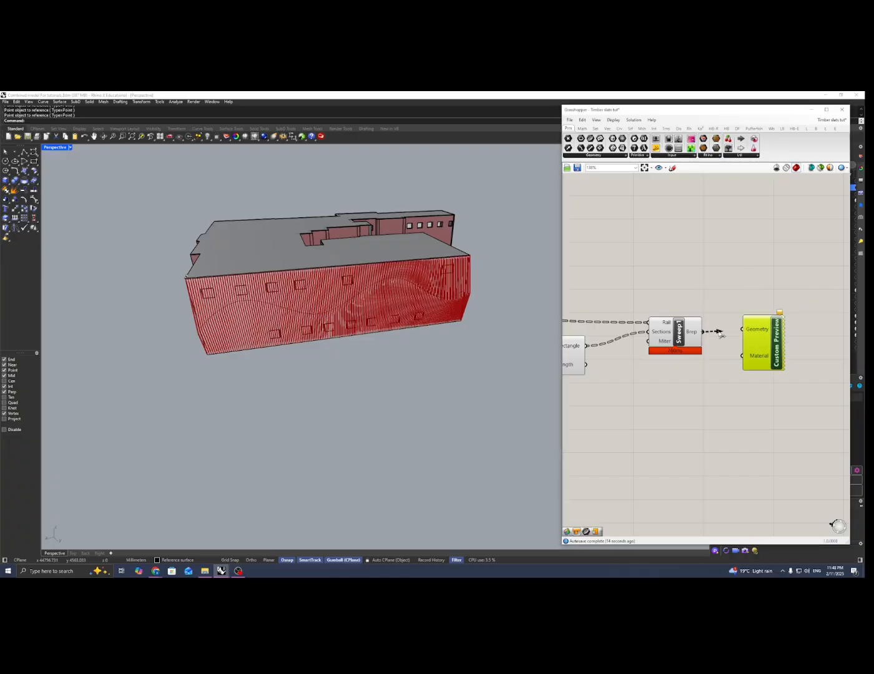
{"action": "left_click_drag", "start_coordinate": [720, 334], "coordinate": [743, 329]}
Turn off the preview of the Perp Frame, Rectangle and Sweep1 components
{"action": "right_click_drag", "start_coordinate": [324, 298], "coordinate": [352, 299]}
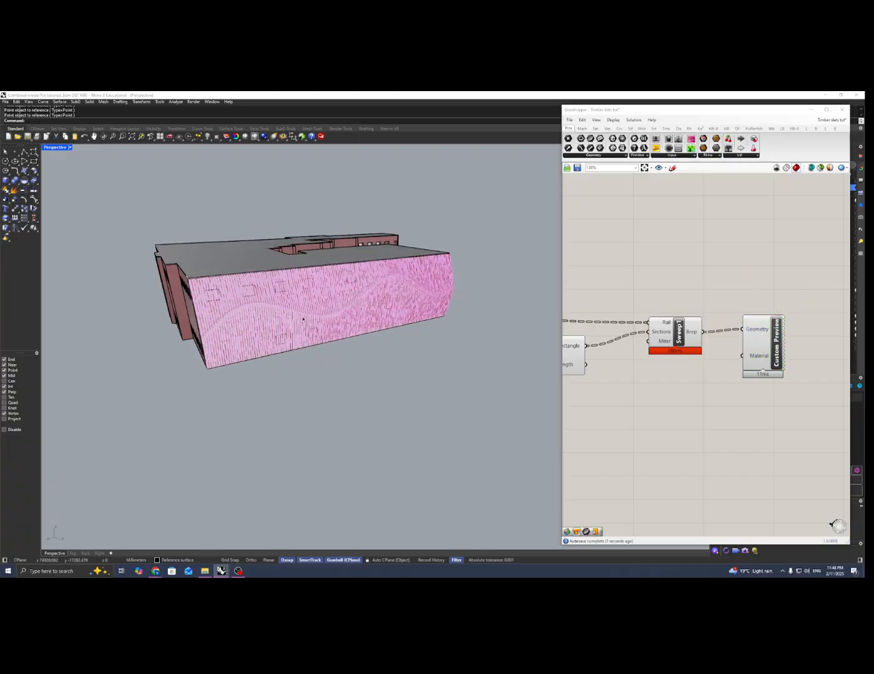
{"action": "scroll", "coordinate": [334, 312], "scroll_direction": "up", "scroll_amount": 6}
{"action": "right_click_drag", "start_coordinate": [302, 319], "coordinate": [281, 311]}
{"action": "scroll", "coordinate": [273, 318], "scroll_direction": "down", "scroll_amount": 6}
{"action": "scroll", "coordinate": [595, 309], "scroll_direction": "down", "scroll_amount": 3}
{"action": "left_click_drag", "start_coordinate": [742, 280], "coordinate": [563, 399]}
{"action": "right_click", "coordinate": [645, 285]}
{"action": "left_click", "coordinate": [655, 295]}
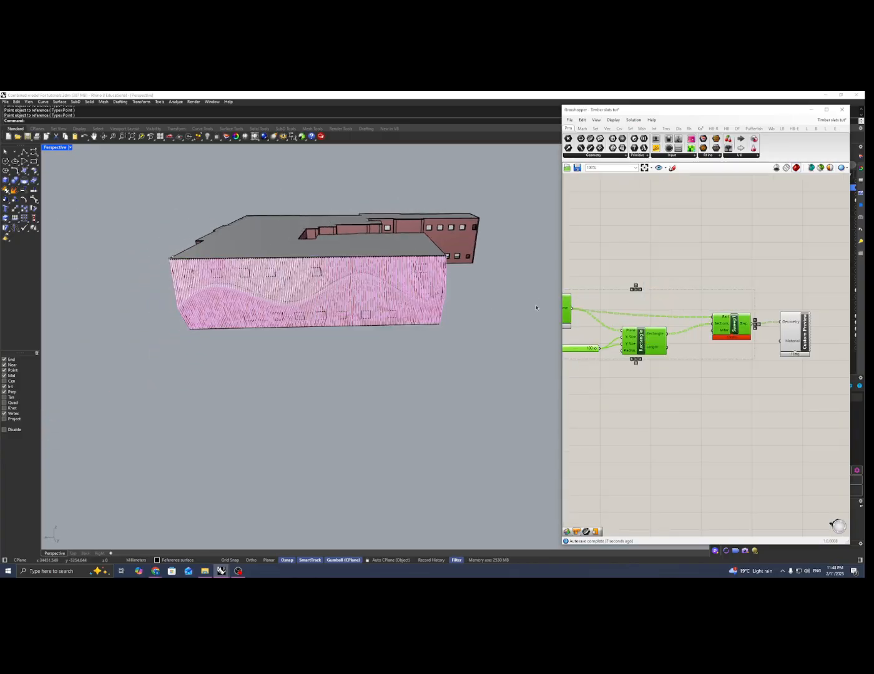
Turn off the preview of the PolyLine, Fillet and Perp Frame components
{"action": "right_click_drag", "start_coordinate": [372, 321], "coordinate": [447, 313]}
{"action": "scroll", "coordinate": [634, 319], "scroll_direction": "down", "scroll_amount": 1}
{"action": "scroll", "coordinate": [634, 319], "scroll_direction": "down", "scroll_amount": 3}
{"action": "right_click_drag", "start_coordinate": [632, 317], "coordinate": [767, 312]}
{"action": "left_click", "coordinate": [712, 285]}
{"action": "scroll", "coordinate": [710, 284], "scroll_direction": "down", "scroll_amount": 2}
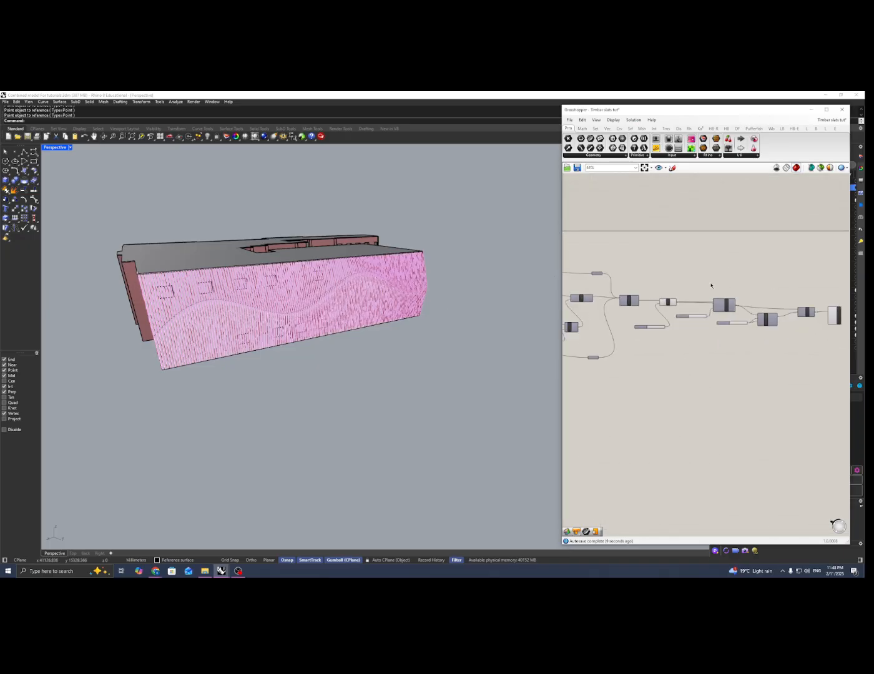
{"action": "right_click_drag", "start_coordinate": [723, 276], "coordinate": [702, 279]}
{"action": "left_click_drag", "start_coordinate": [708, 273], "coordinate": [596, 356]}
{"action": "right_click", "coordinate": [680, 281]}
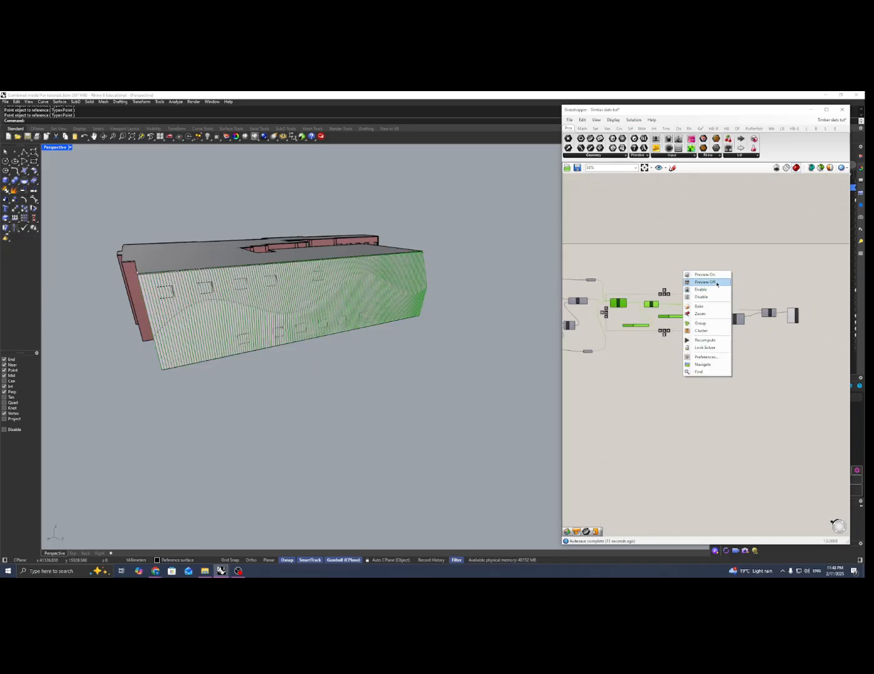
{"action": "left_click", "coordinate": [710, 288]}
Set the number slider feeding the Fillet component's Radius input to 0
{"action": "scroll", "coordinate": [201, 317], "scroll_direction": "up", "scroll_amount": 6}
{"action": "scroll", "coordinate": [201, 317], "scroll_direction": "down", "scroll_amount": 6}
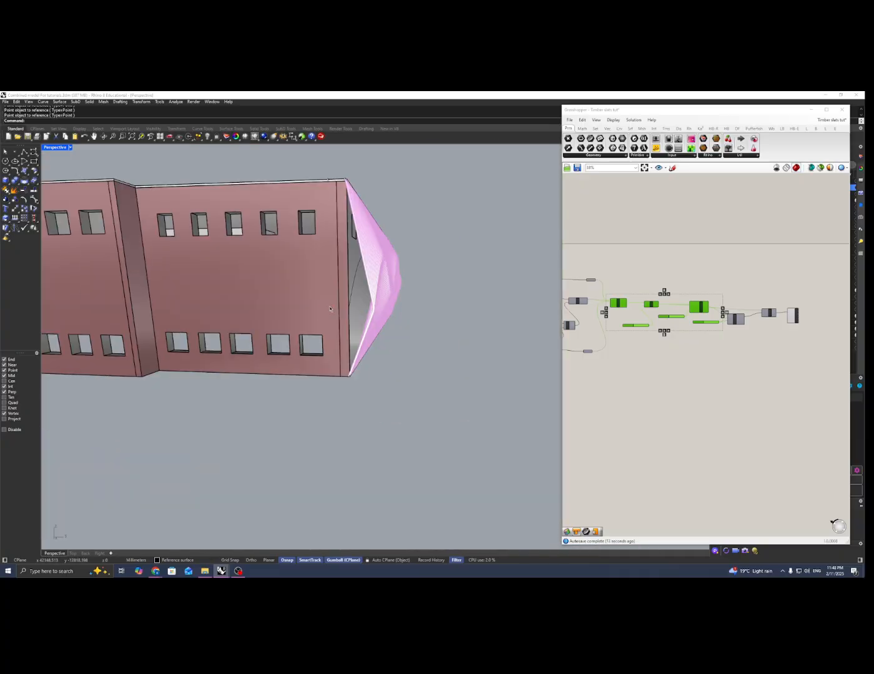
{"action": "scroll", "coordinate": [381, 284], "scroll_direction": "up", "scroll_amount": 4}
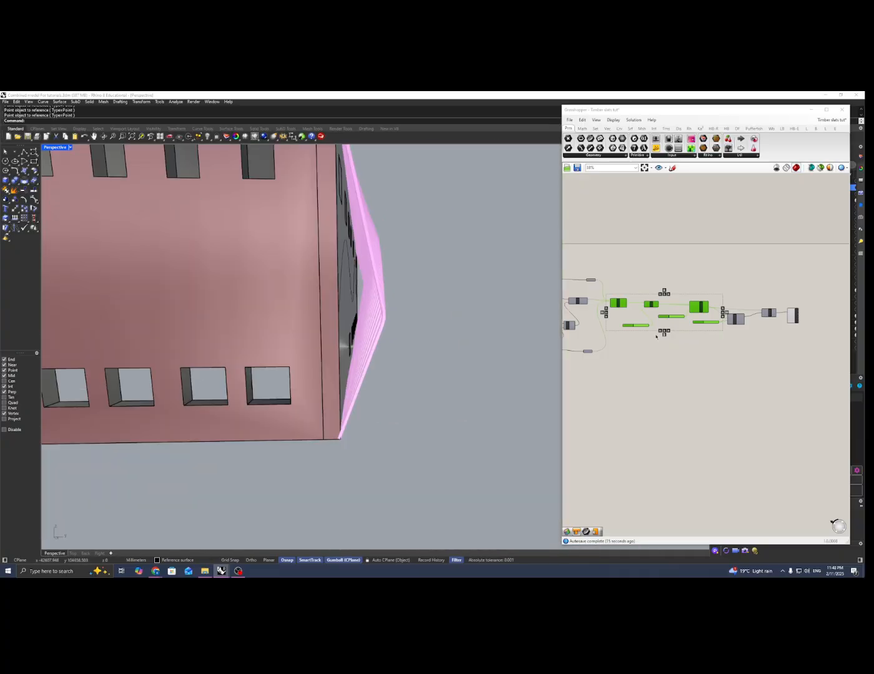
{"action": "left_click", "coordinate": [685, 346]}
{"action": "scroll", "coordinate": [678, 317], "scroll_direction": "up", "scroll_amount": 4}
{"action": "right_click_drag", "start_coordinate": [658, 323], "coordinate": [755, 350]}
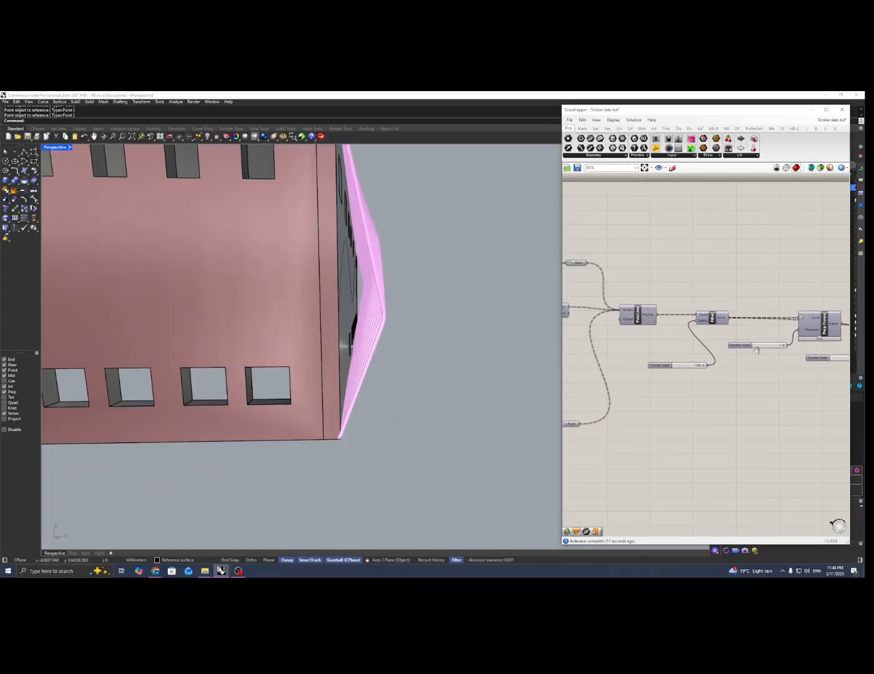
{"action": "scroll", "coordinate": [756, 350], "scroll_direction": "up", "scroll_amount": 5}
{"action": "double_click", "coordinate": [689, 359]}
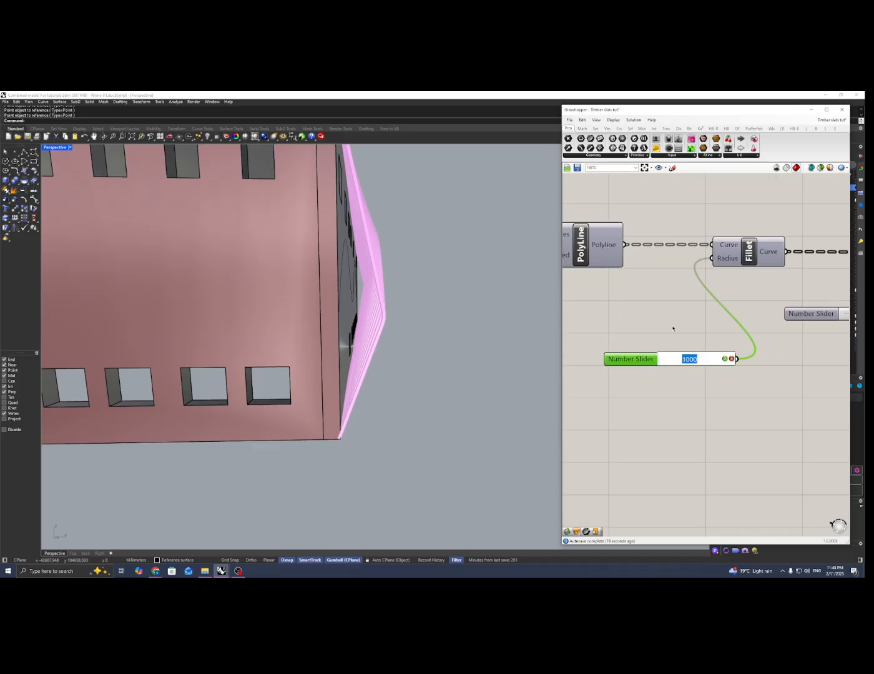
{"action": "key", "text": "Return"}
Select the wavy guide curve on the façade and move it vertically to shift where the slats bend
{"action": "right_click_drag", "start_coordinate": [451, 317], "coordinate": [376, 329]}
{"action": "scroll", "coordinate": [277, 295], "scroll_direction": "up", "scroll_amount": 5}
{"action": "left_click", "coordinate": [279, 299]}
{"action": "left_click", "coordinate": [306, 312]}
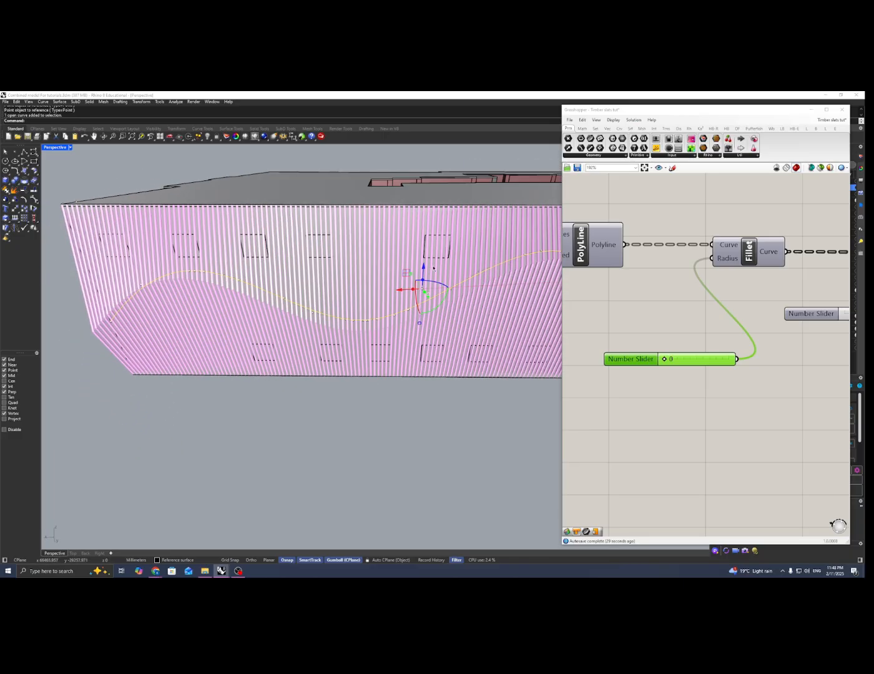
{"action": "left_click_drag", "start_coordinate": [426, 269], "coordinate": [426, 249]}
{"action": "mouse_move", "coordinate": [320, 294]}
{"action": "right_mouse_down"}
{"action": "mouse_move", "coordinate": [321, 285]}
{"action": "mouse_move", "coordinate": [357, 279]}
{"action": "mouse_move", "coordinate": [314, 288]}
{"action": "right_mouse_up"}
{"action": "scroll", "coordinate": [321, 286], "scroll_direction": "down", "scroll_amount": 5}
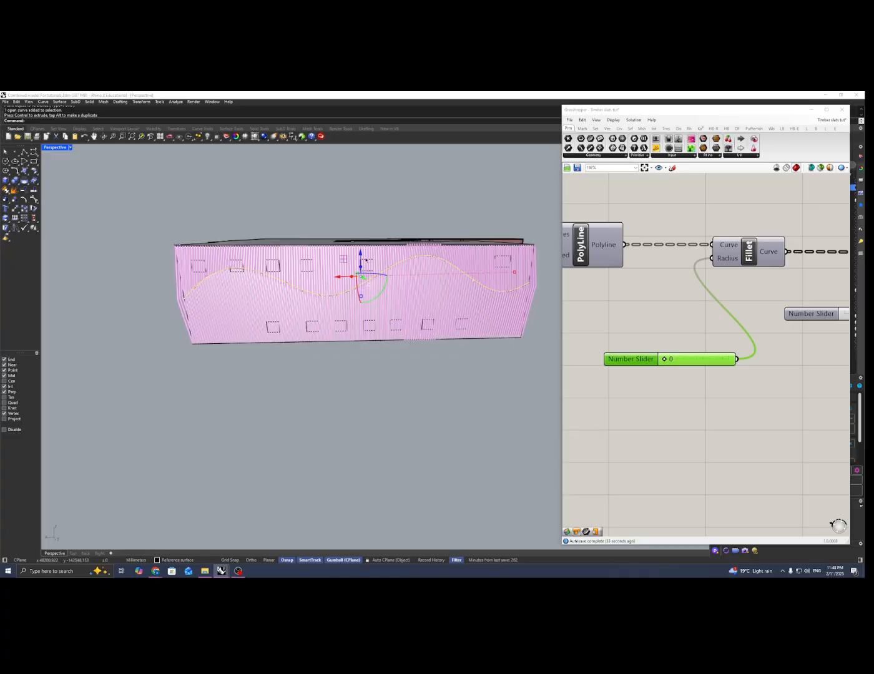
{"action": "right_click_drag", "start_coordinate": [360, 252], "coordinate": [327, 281]}
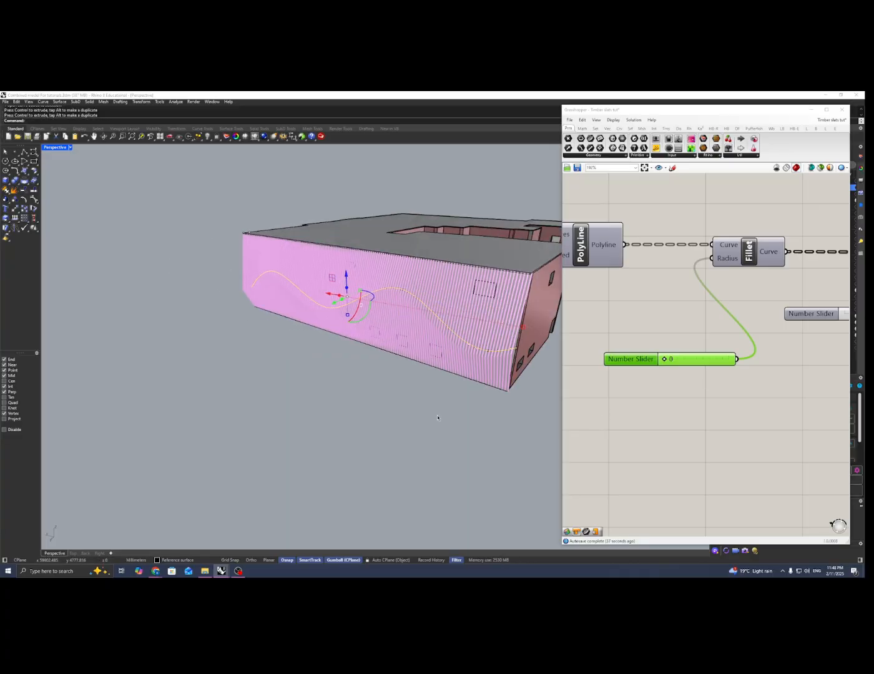
{"action": "left_click", "coordinate": [239, 574]}
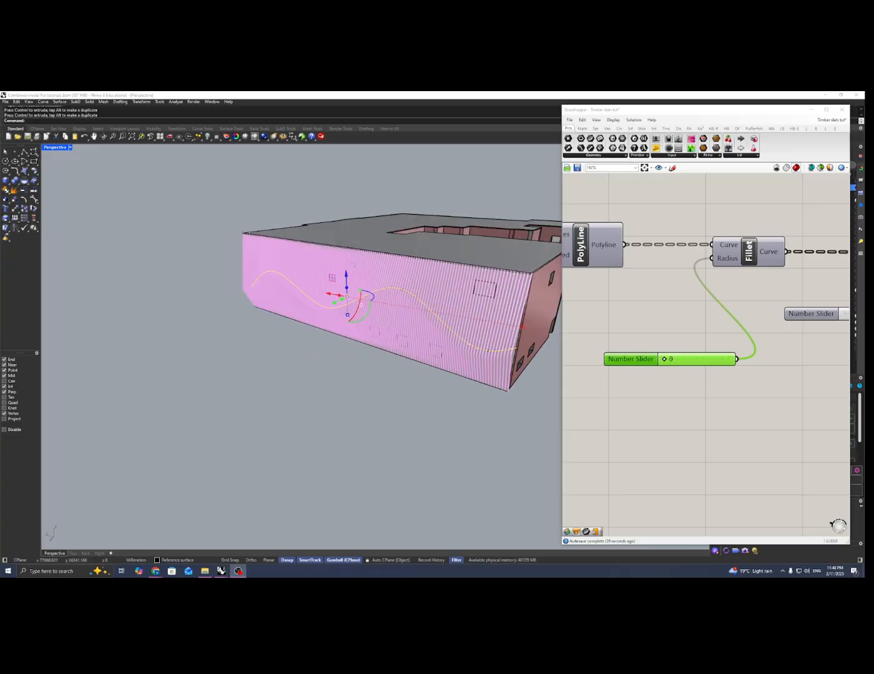